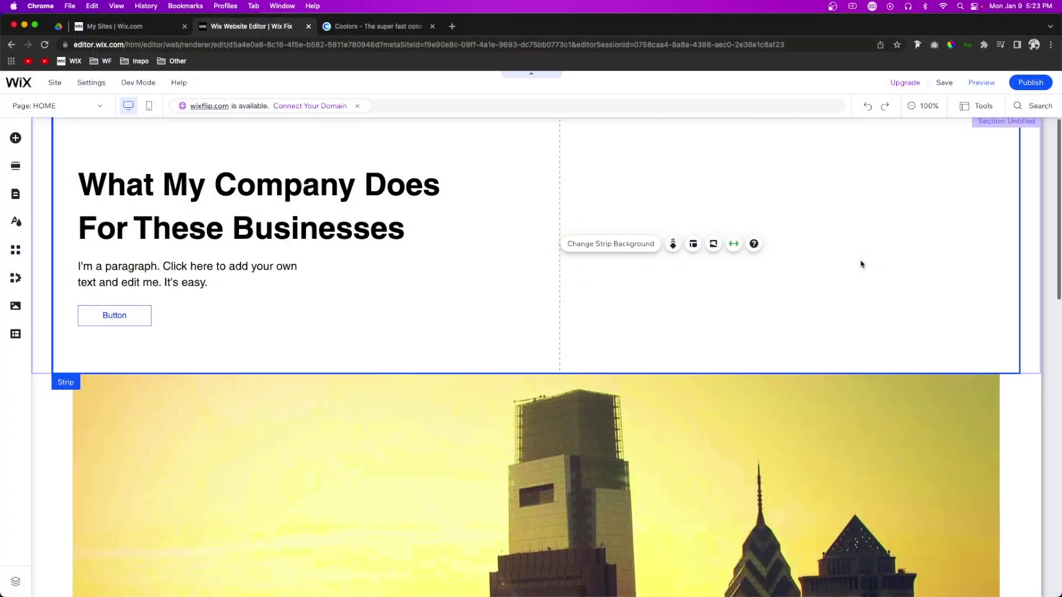
Review the home page layout, from the header strip and skyline photo to the service boxes and lower sections
scroll(861, 264, down, 10)
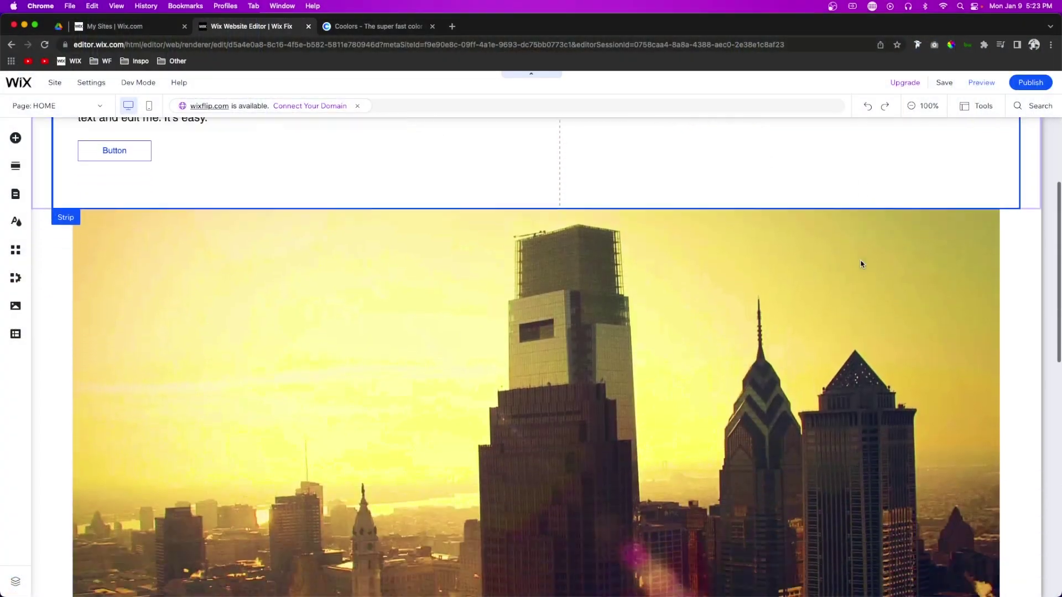
scroll(860, 264, up, 15)
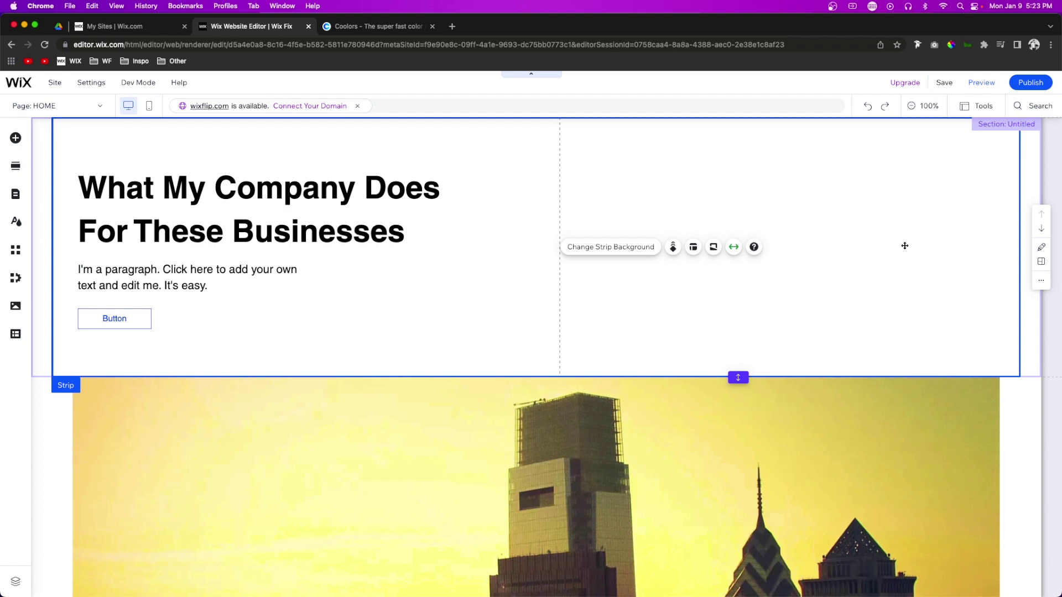
scroll(905, 246, down, 12)
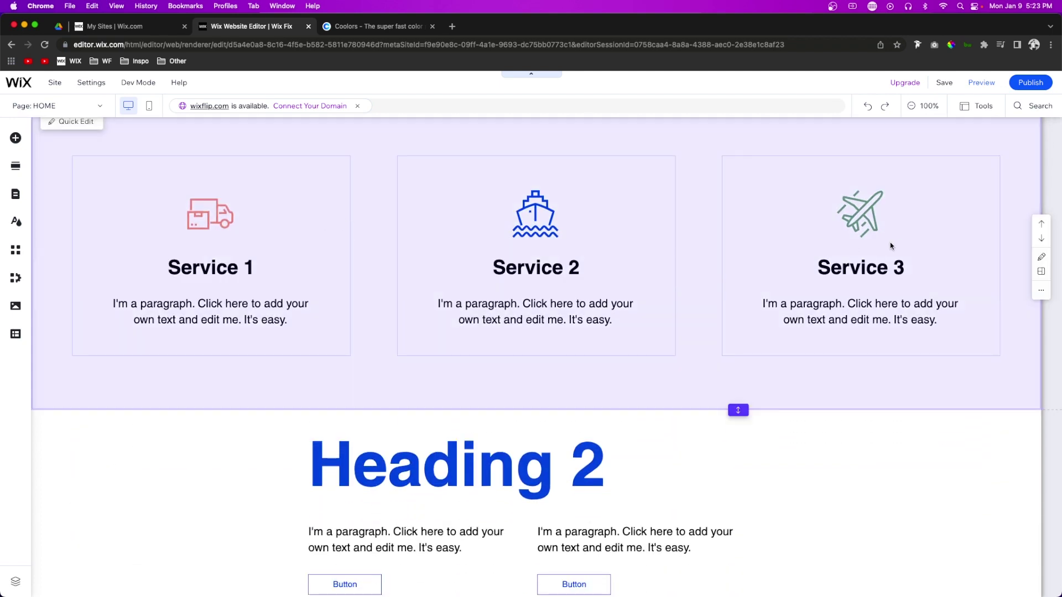
scroll(681, 203, down, 2)
scroll(236, 219, up, 10)
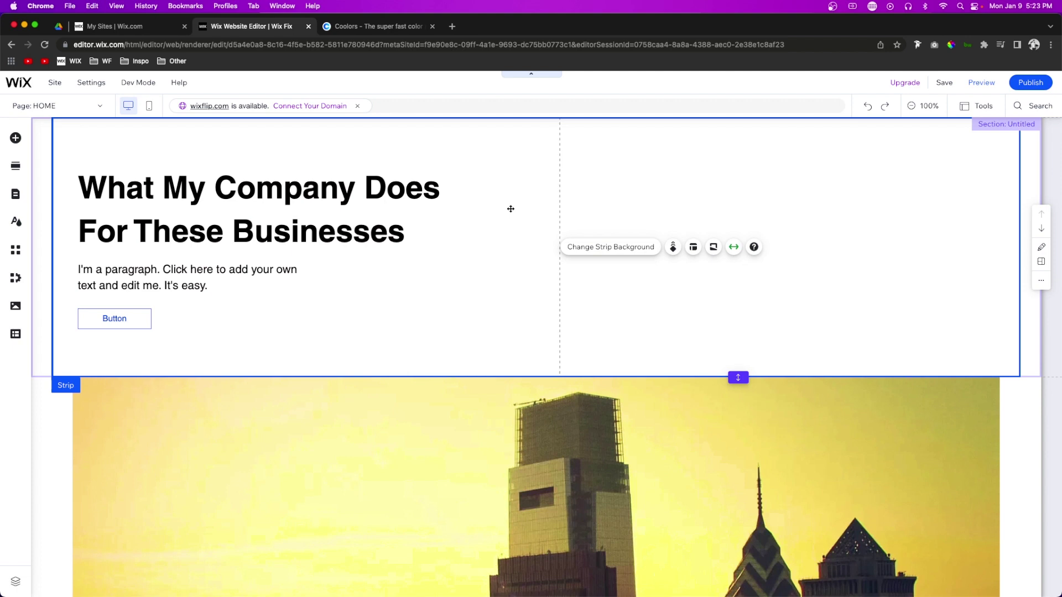
Switch to Coolors and open its Image Picker tool for extracting palettes from photos
click(357, 27)
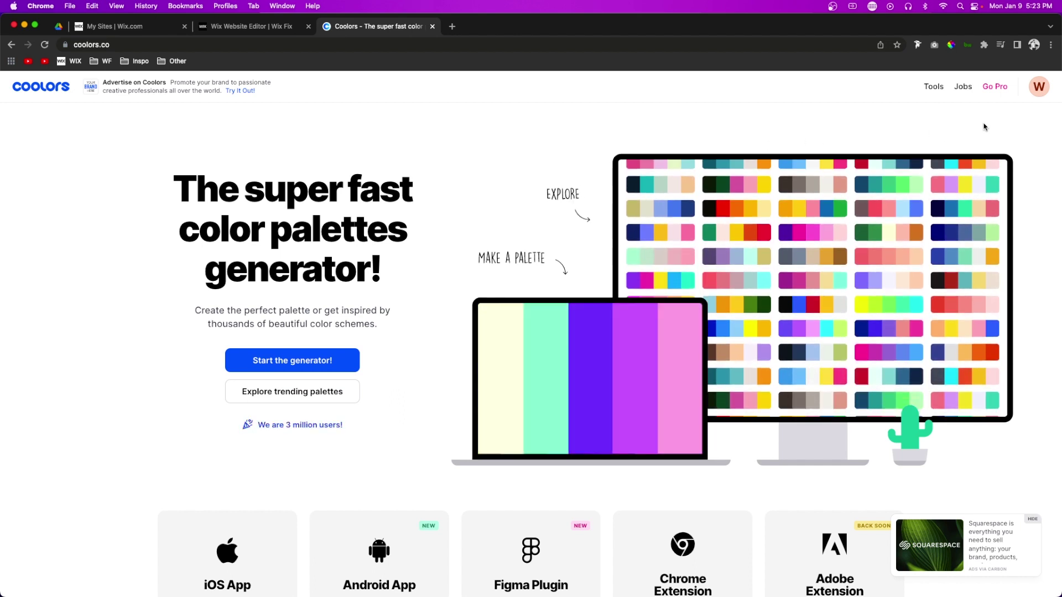
mouse_move(935, 91)
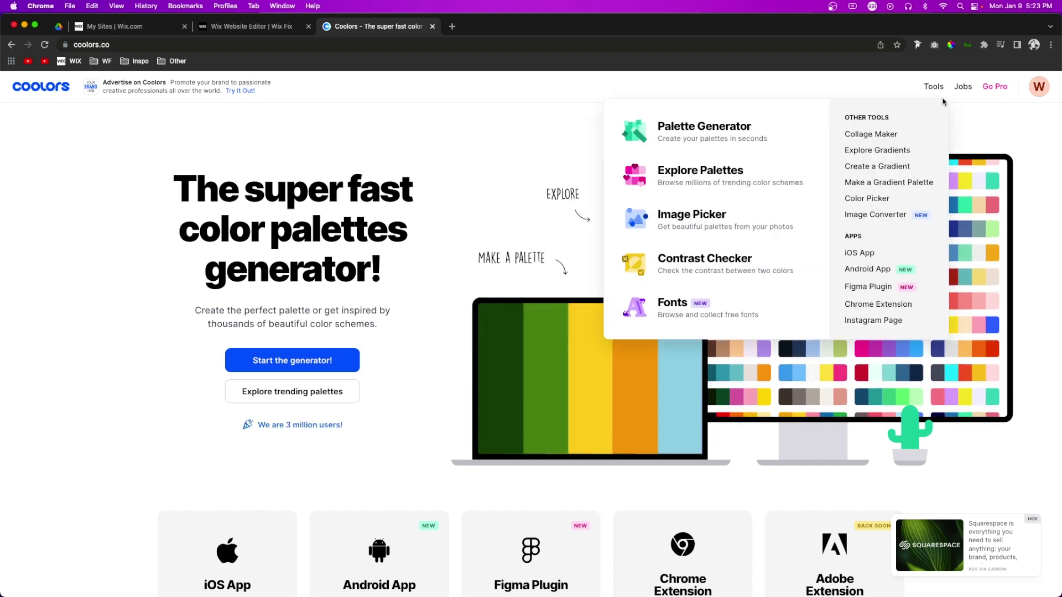
click(703, 224)
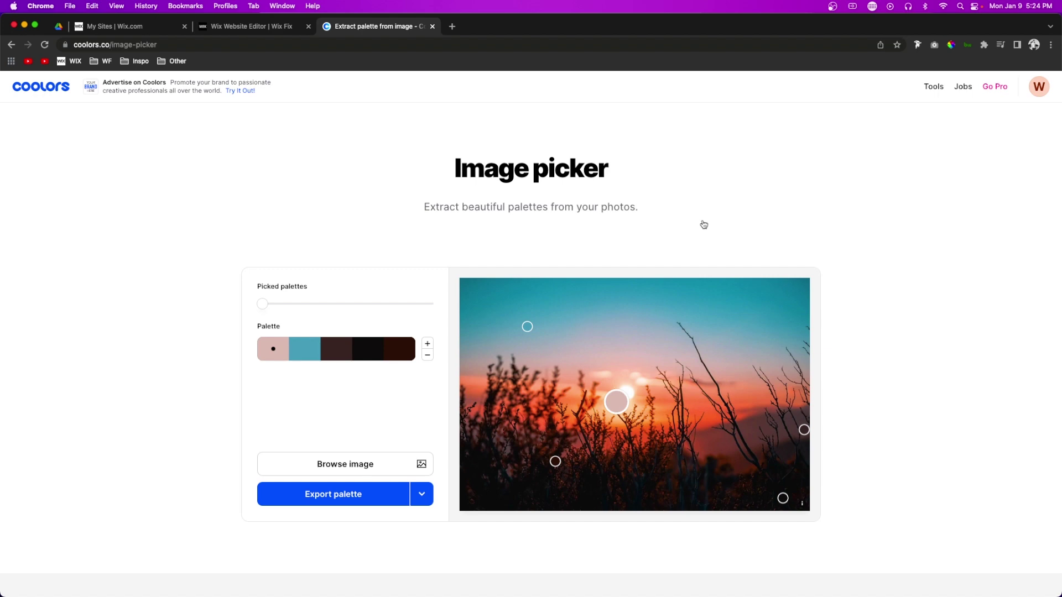
Check the city skyline photo in the Wix editor, and return to the Coolors image picker
click(273, 28)
scroll(611, 346, down, 5)
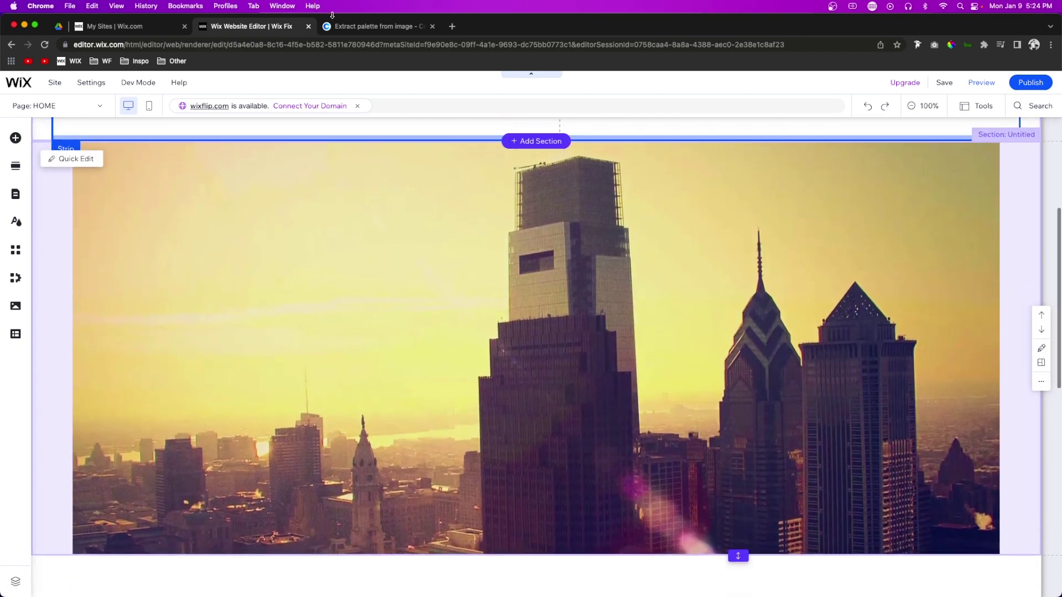
click(352, 27)
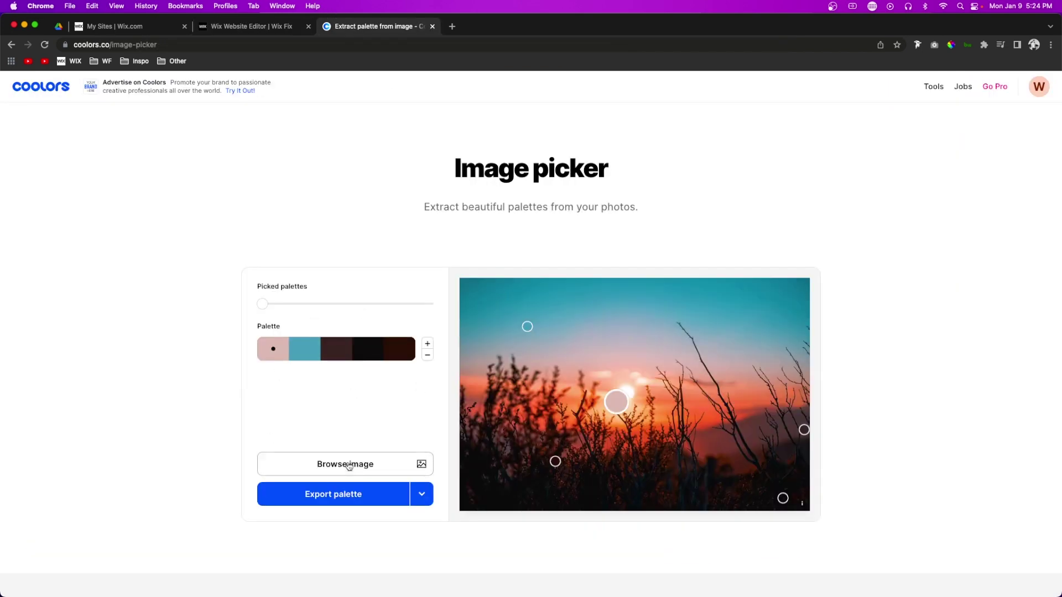
Load the saved city skyline image from the computer into the image picker
click(349, 467)
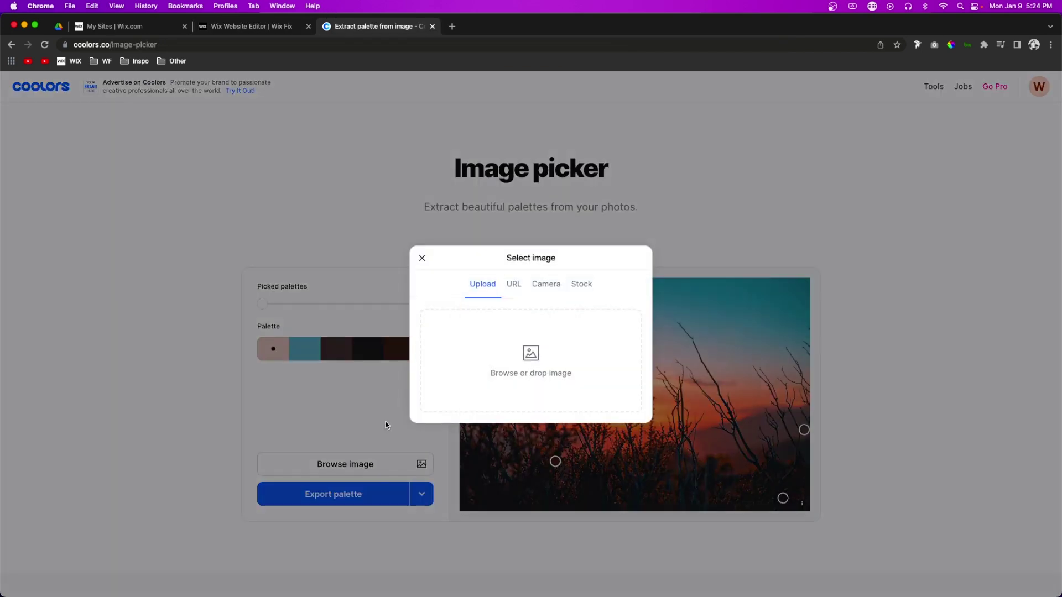
click(497, 349)
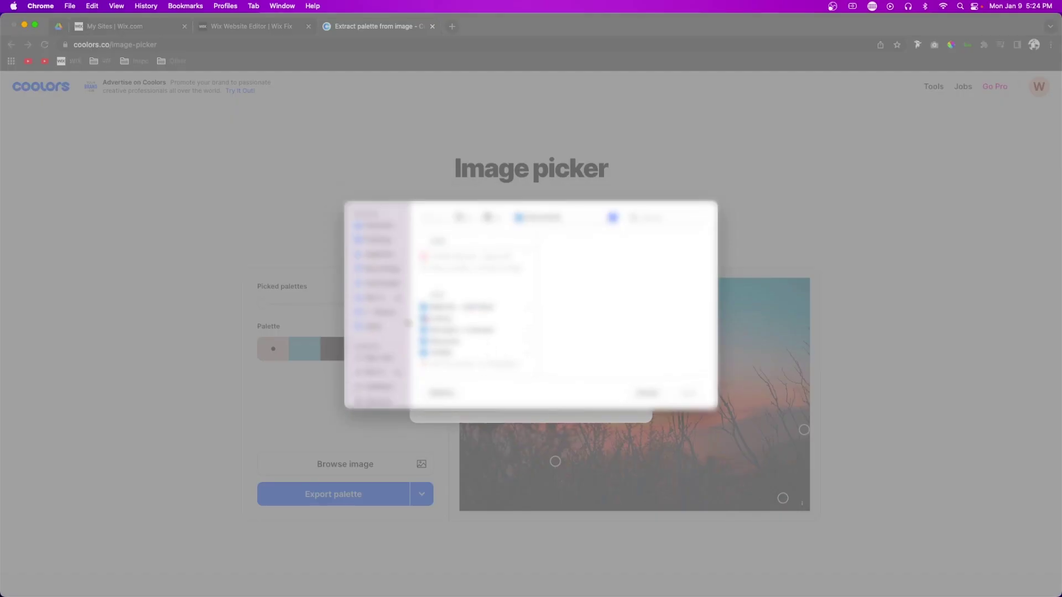
click(369, 242)
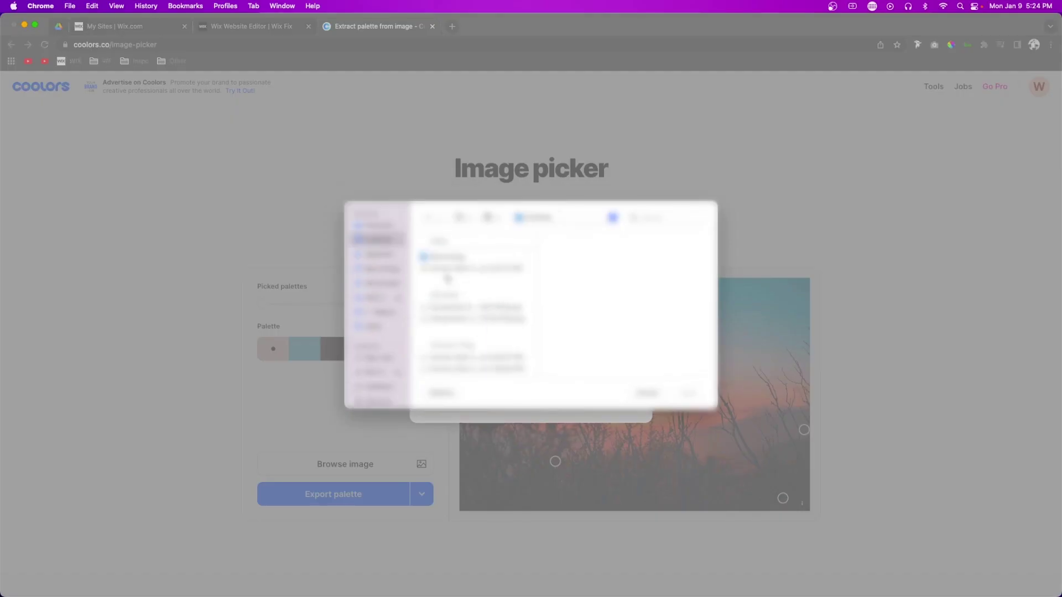
click(447, 270)
double_click(447, 269)
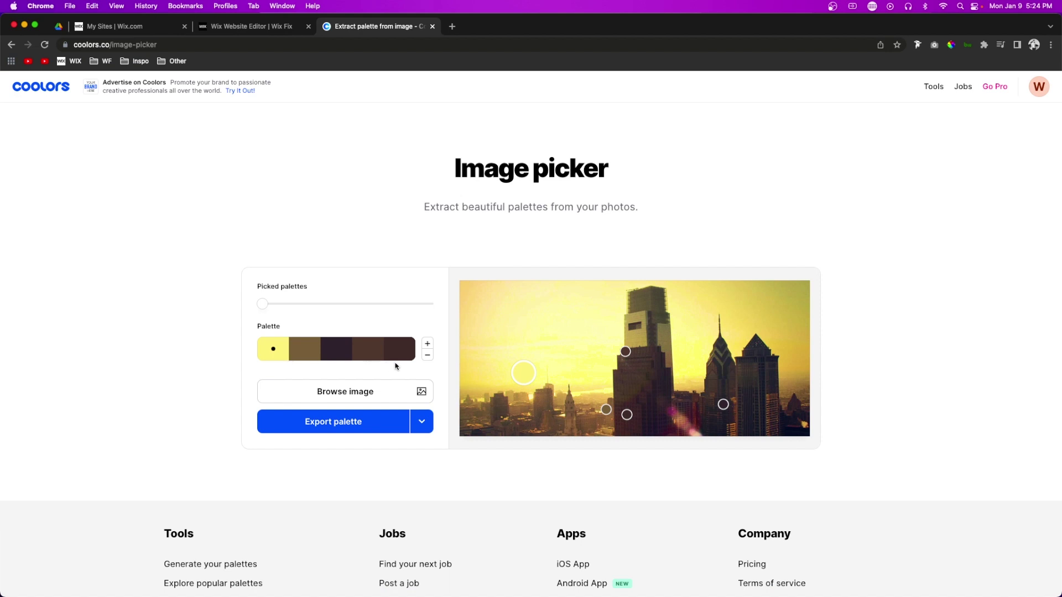
Choose the brown-to-pale-yellow variant of the picked palettes and look at the options for exporting it
drag(262, 303, 314, 303)
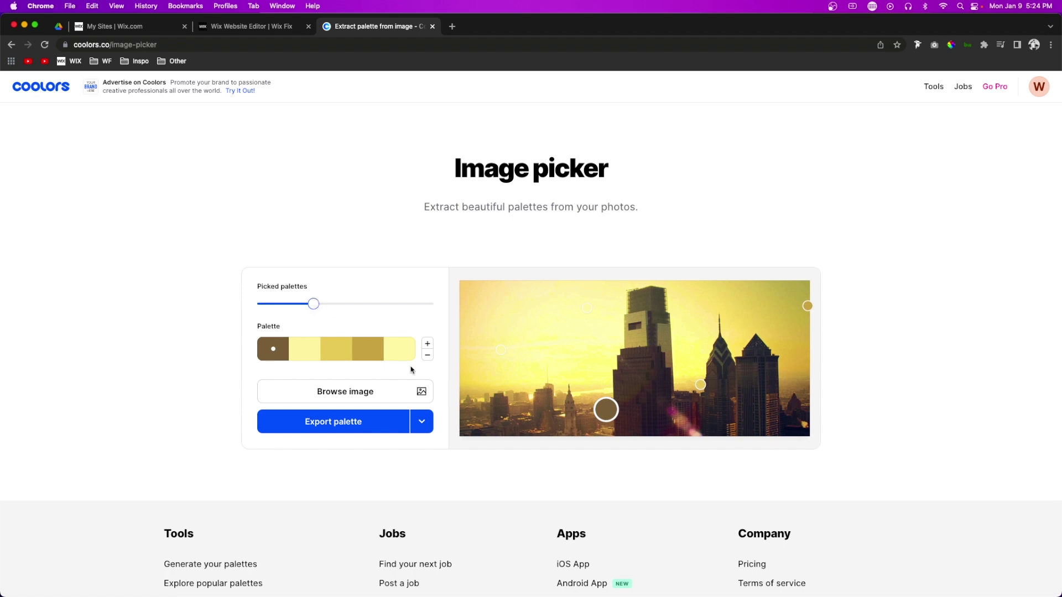
click(422, 426)
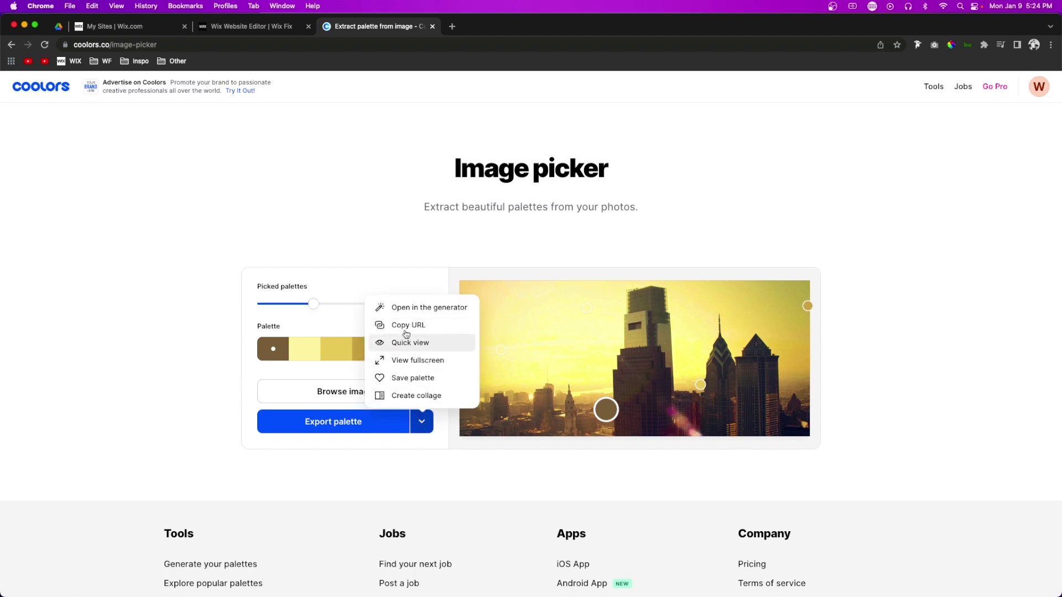
click(401, 278)
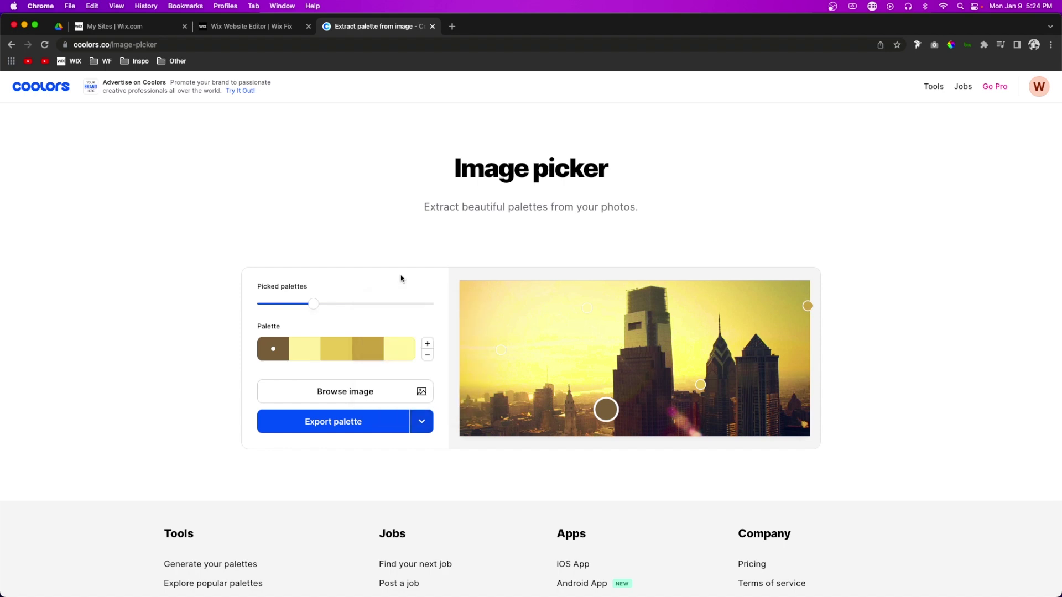
Open Explore Palettes and look through the trending color palettes
mouse_move(932, 90)
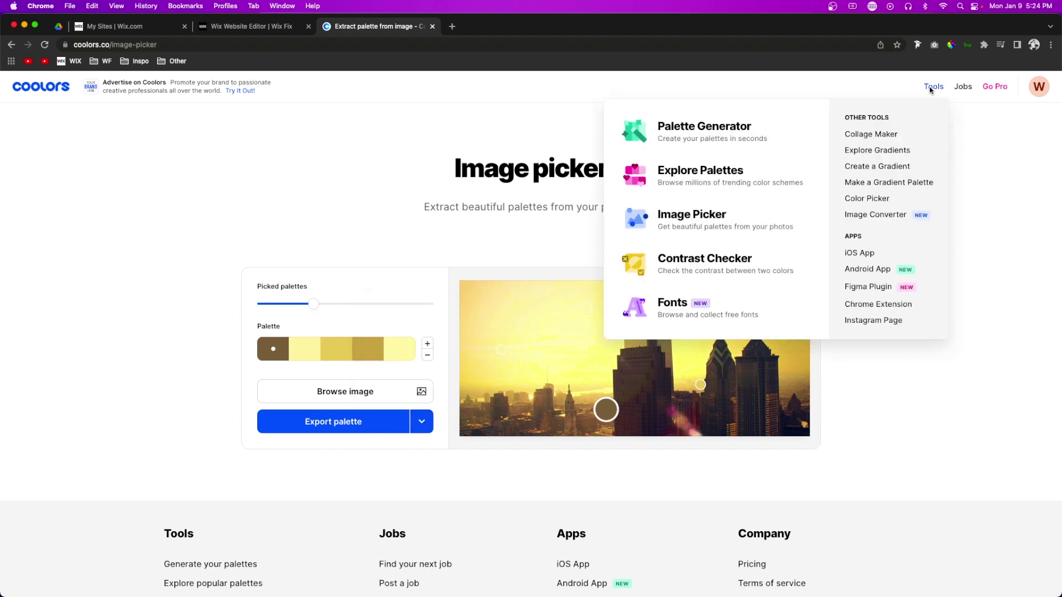
click(708, 174)
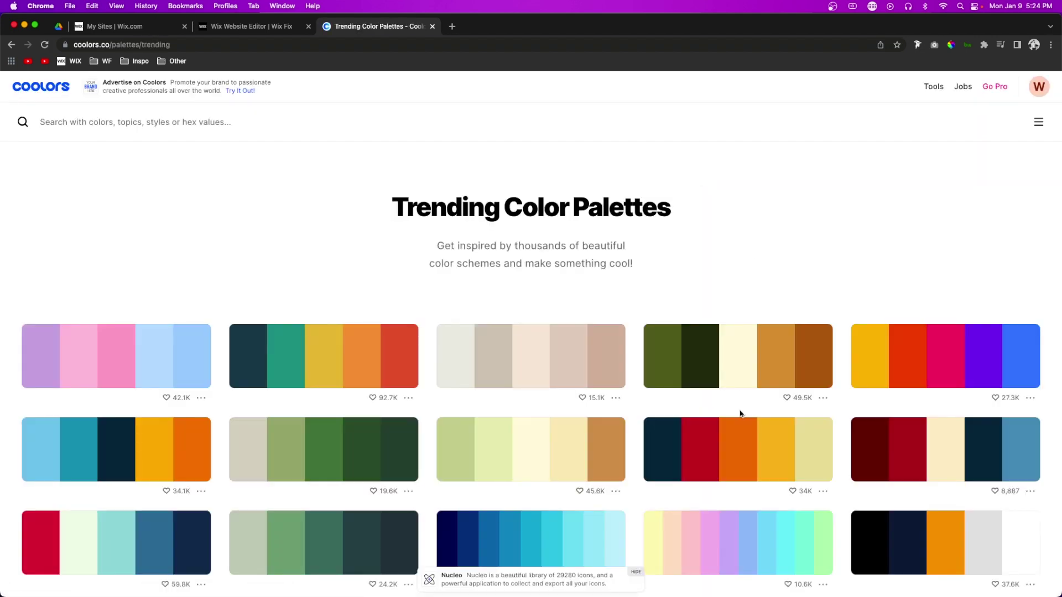
scroll(741, 414, down, 10)
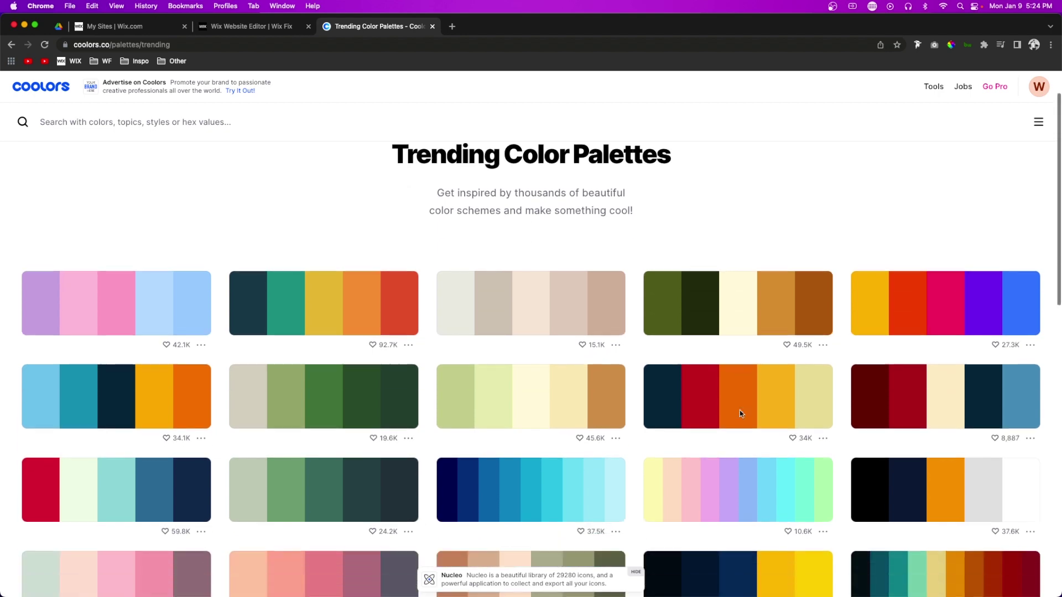
scroll(741, 414, down, 15)
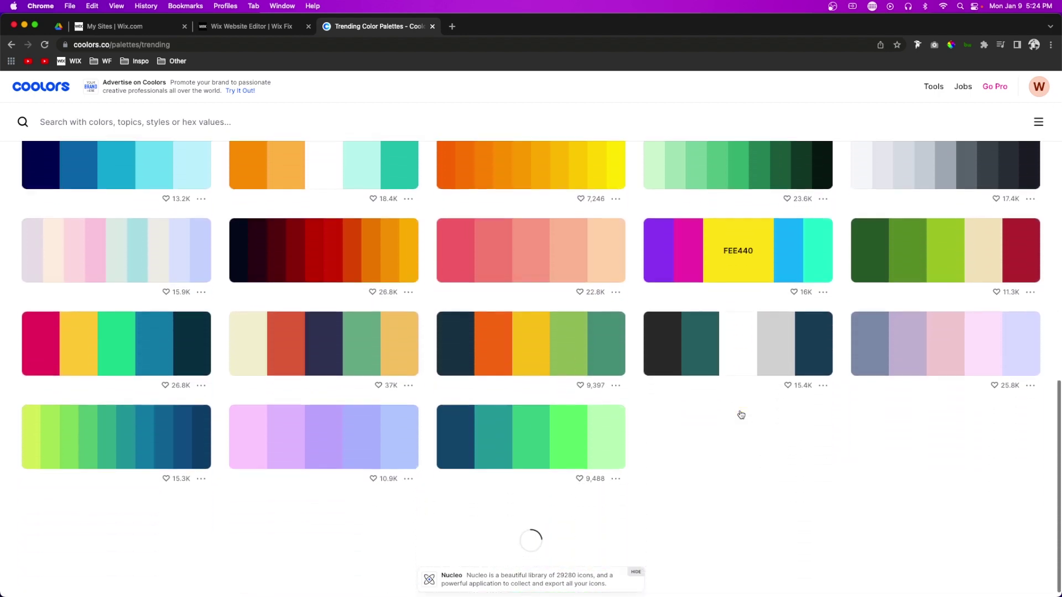
scroll(741, 413, down, 3)
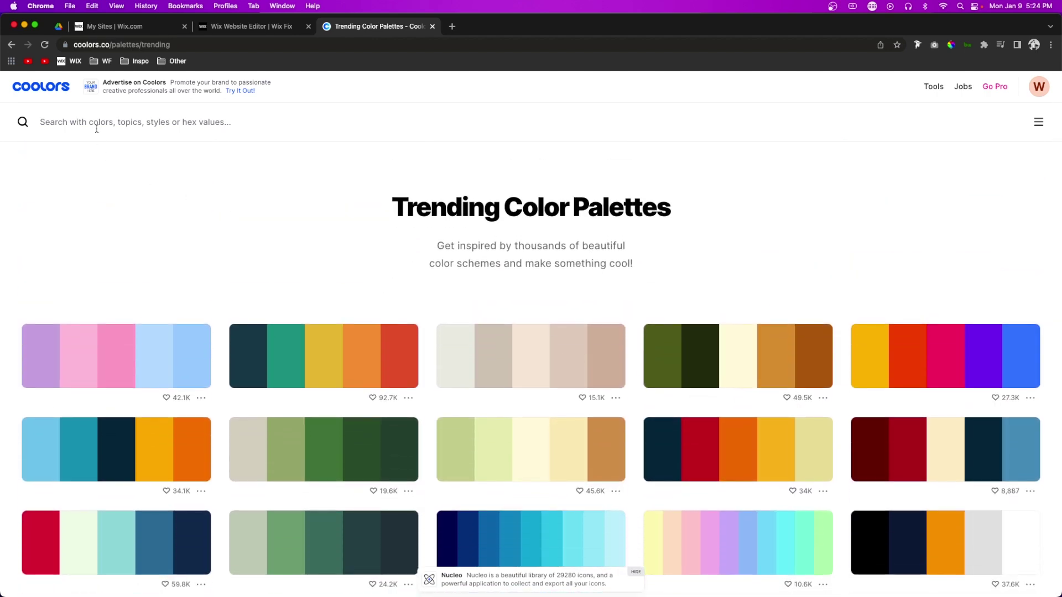
Filter the palette library by the color Orange
click(96, 126)
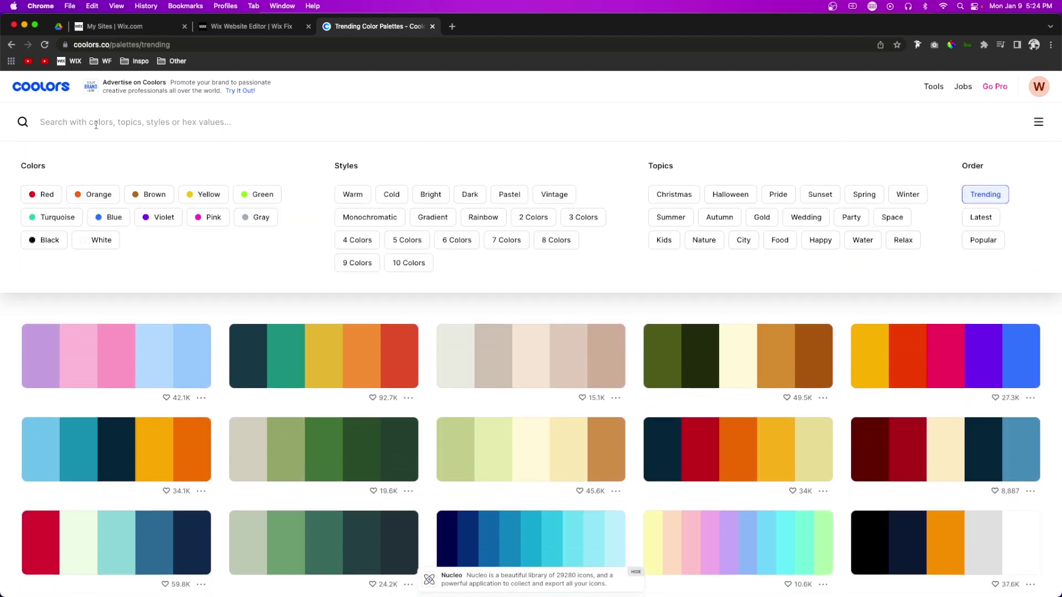
click(94, 194)
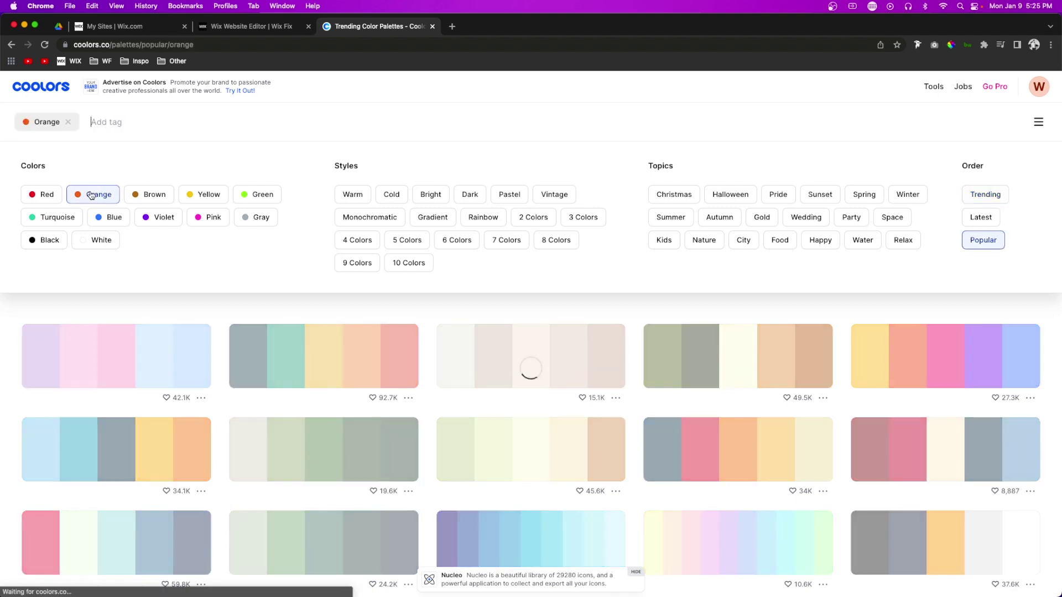
click(452, 306)
Browse the popular orange palettes and examine the amber-to-black palette that starts with FFC15E
scroll(437, 287, down, 10)
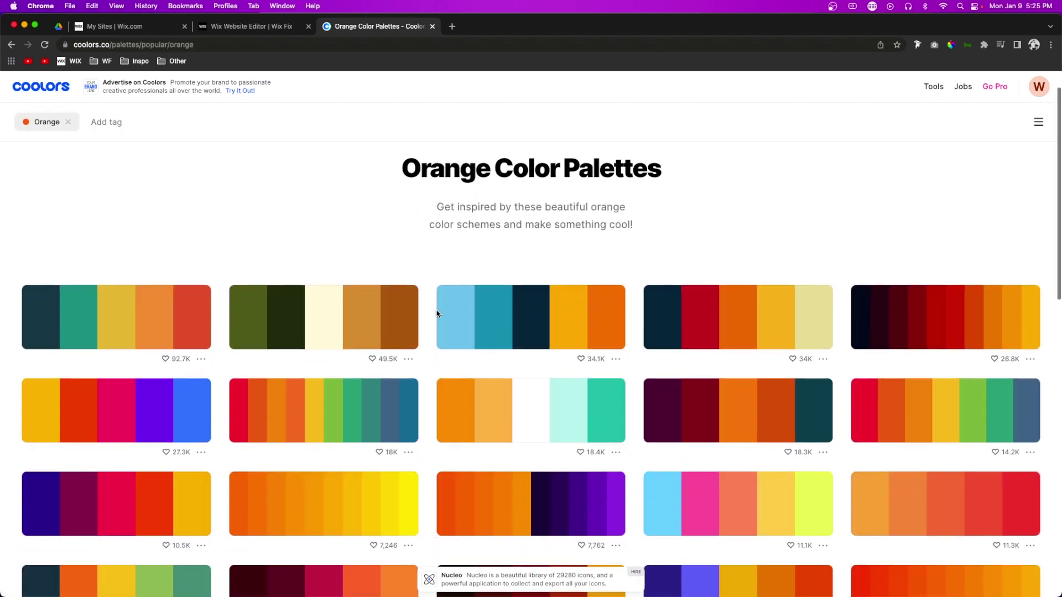
scroll(437, 315, down, 2)
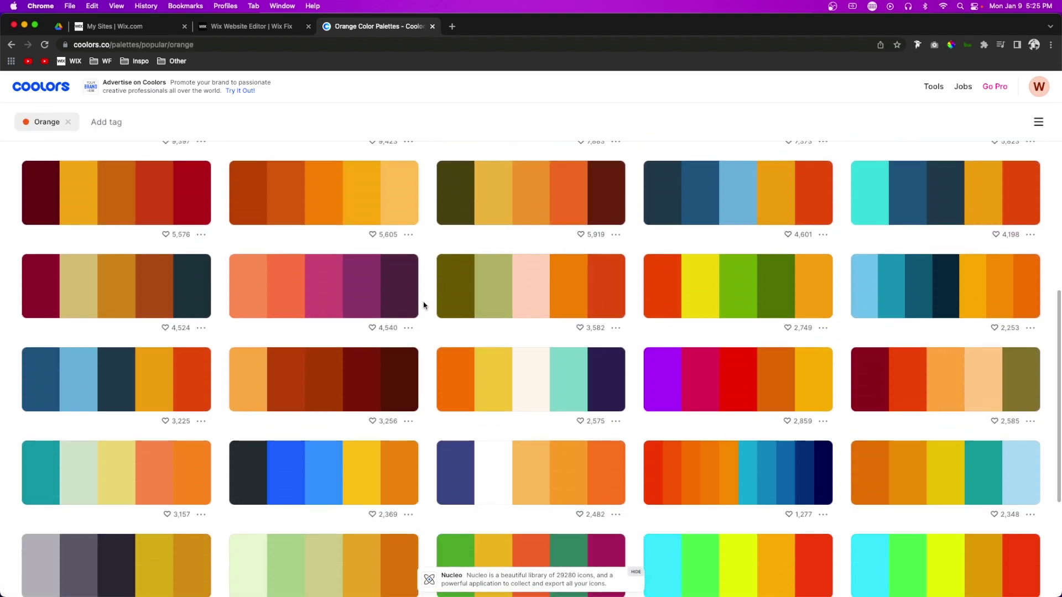
scroll(427, 301, down, 5)
scroll(425, 305, down, 4)
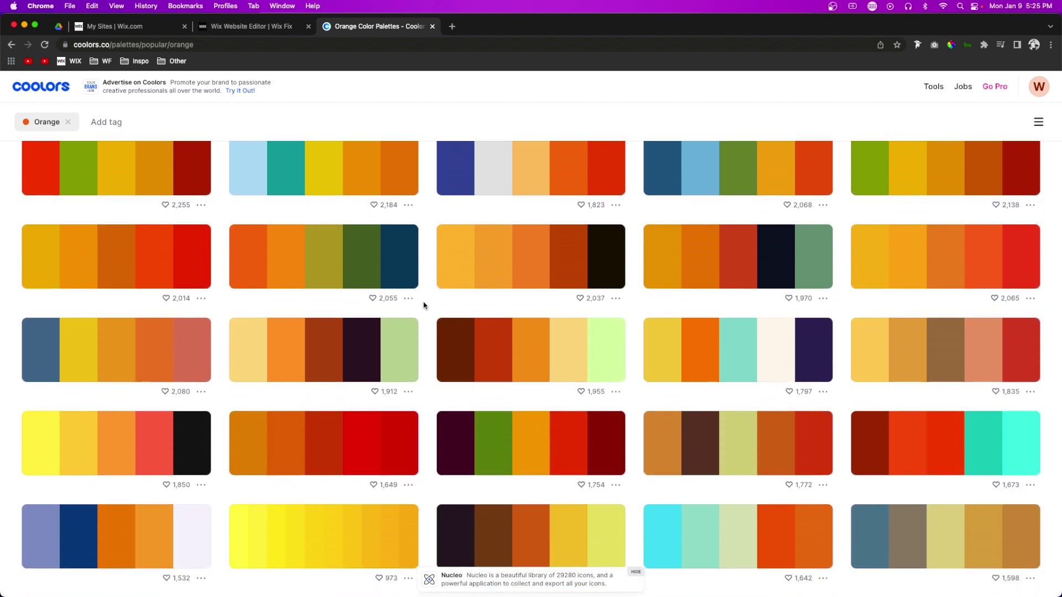
scroll(425, 305, down, 4)
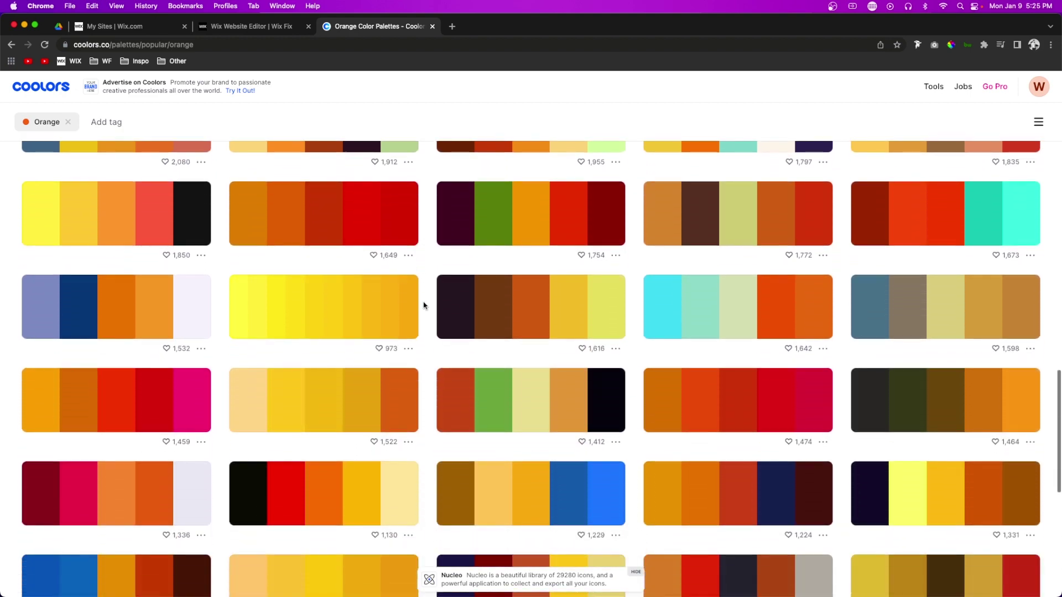
scroll(425, 305, down, 3)
scroll(427, 307, up, 10)
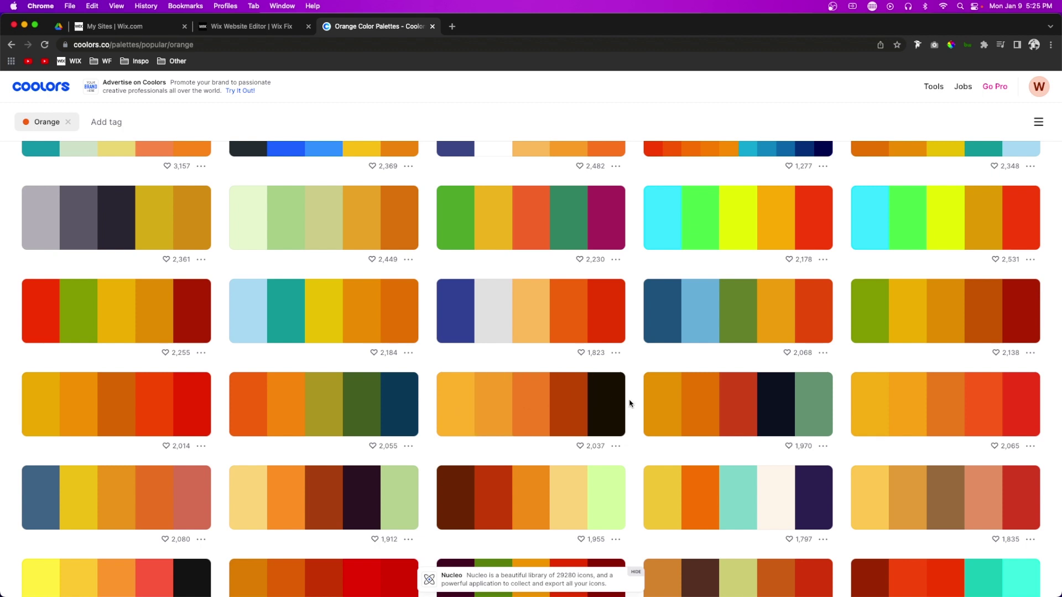
scroll(629, 403, down, 3)
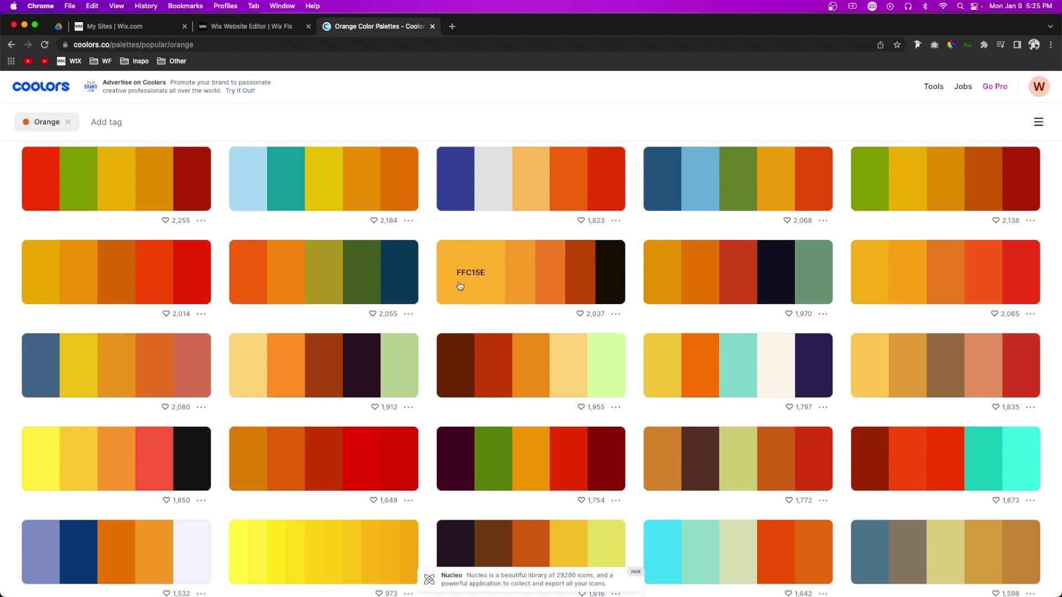
Look through the remaining orange palettes, and pick the near-black 1F1300 swatch in the amber-to-black palette
scroll(636, 290, down, 5)
scroll(635, 290, down, 10)
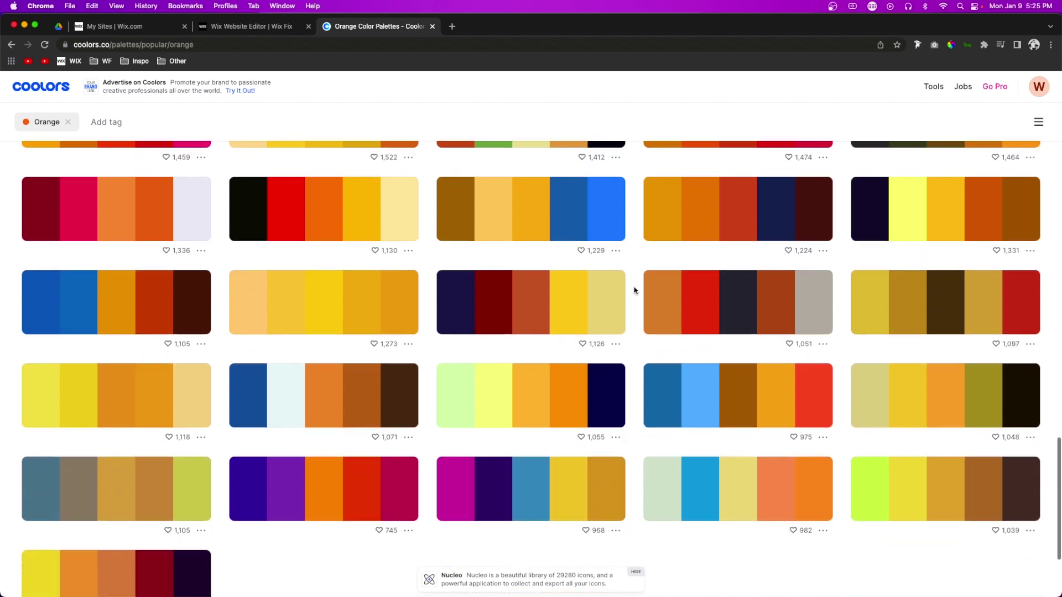
scroll(634, 290, down, 7)
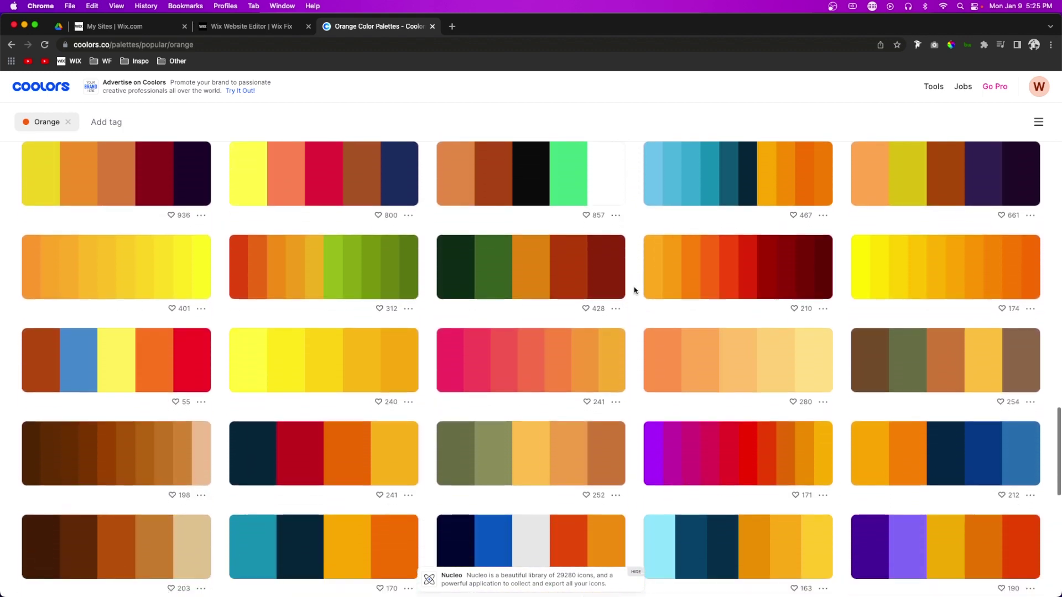
scroll(634, 290, down, 8)
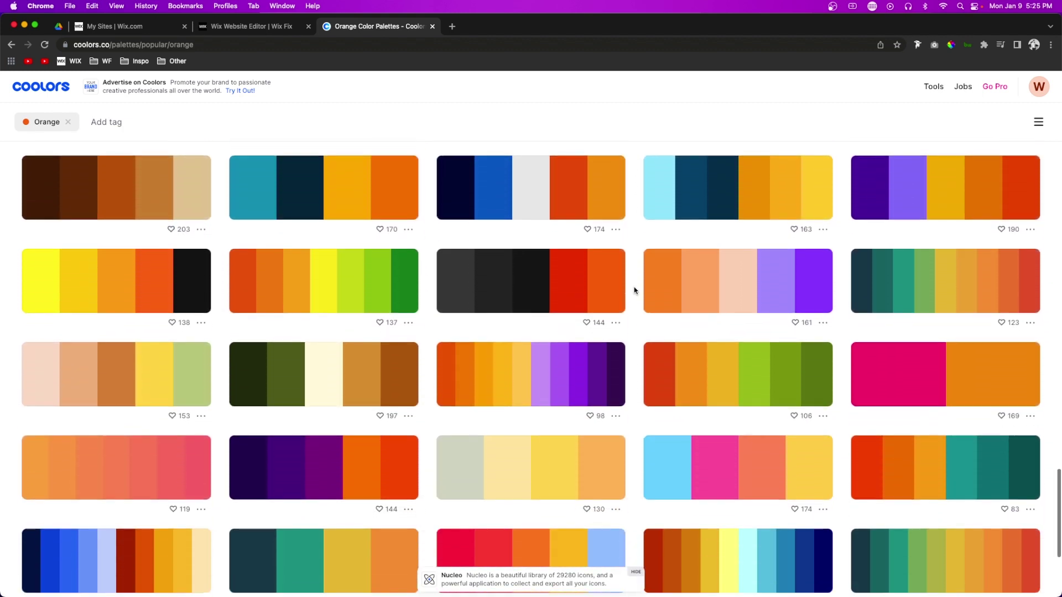
scroll(635, 290, down, 10)
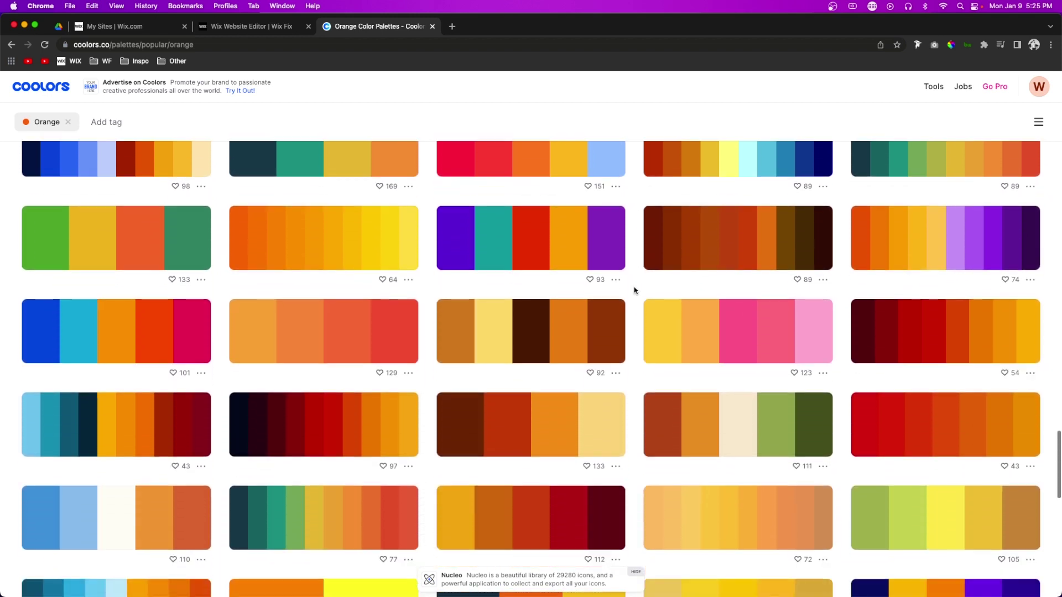
scroll(635, 290, down, 5)
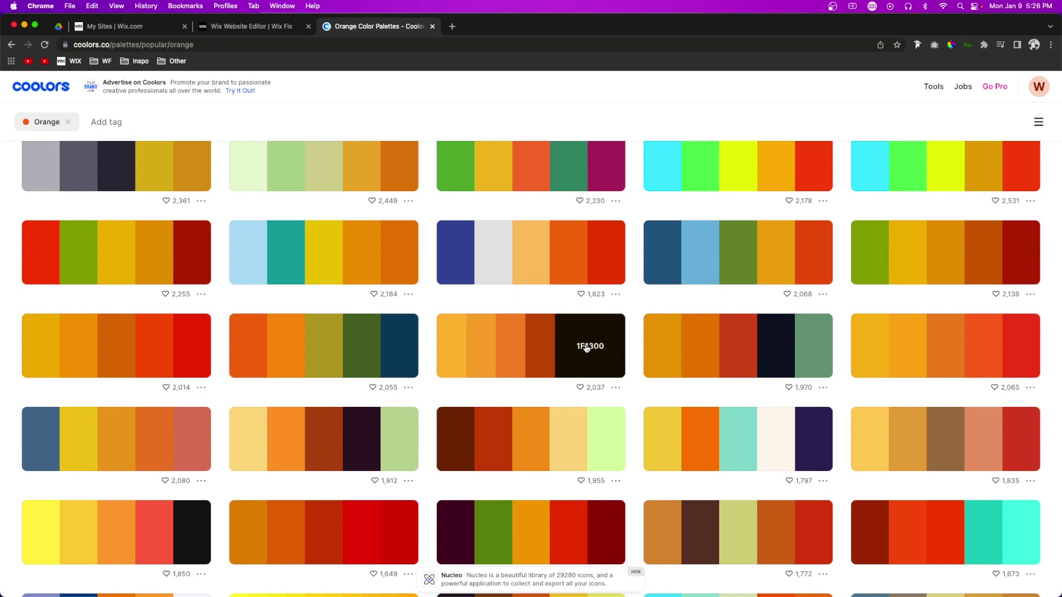
double_click(586, 348)
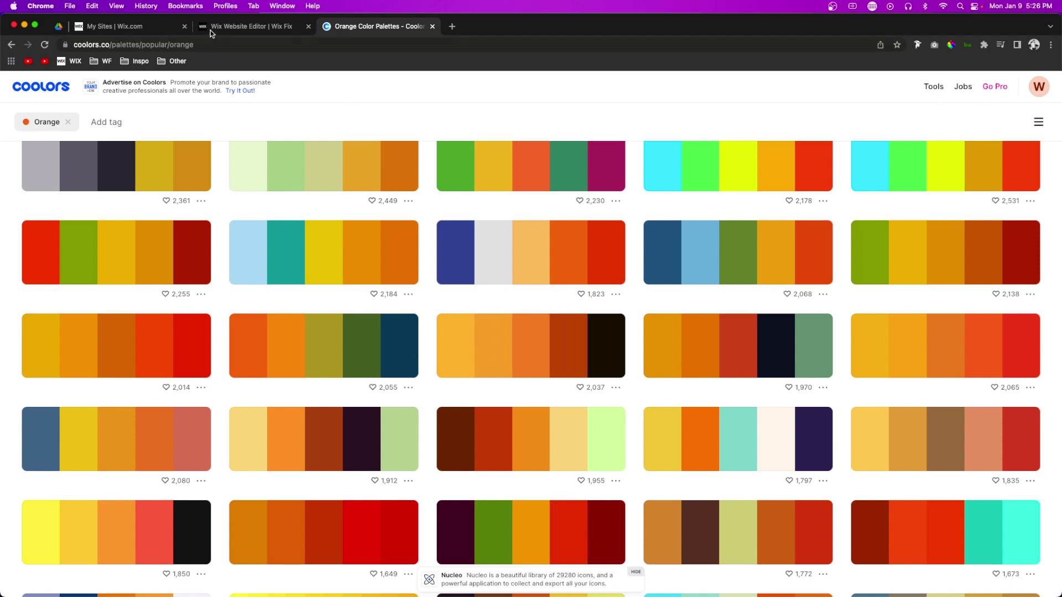
Switch to the Wix editor and open the color customization of the site theme
click(232, 27)
scroll(181, 275, up, 4)
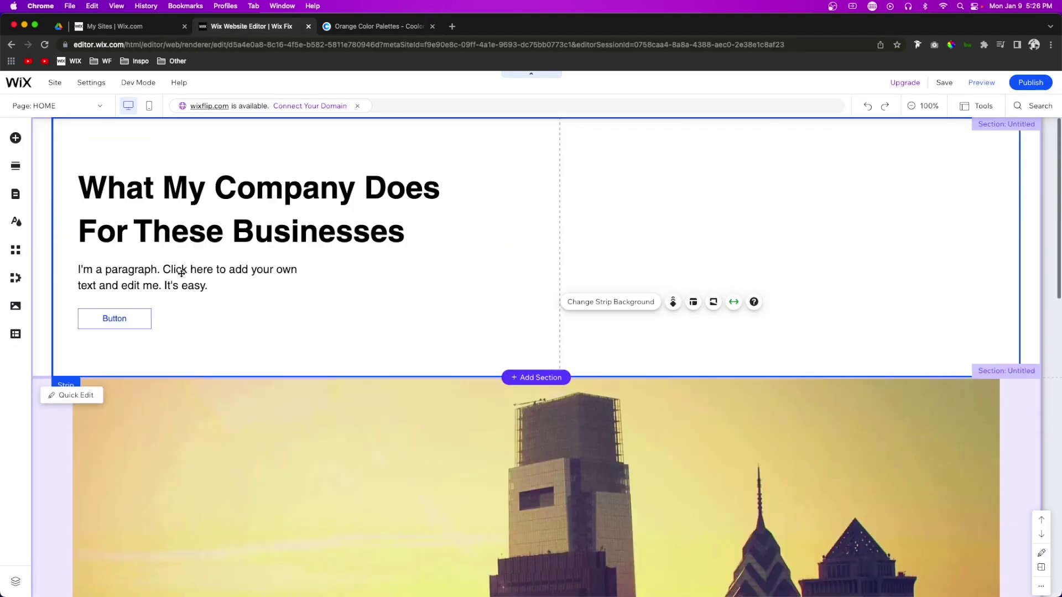
click(15, 221)
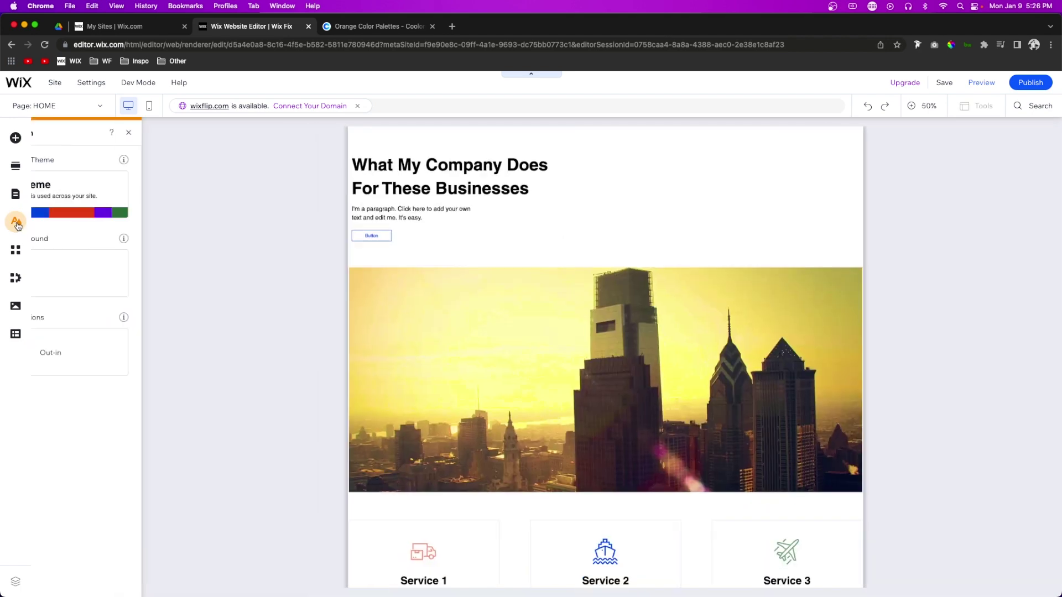
click(107, 202)
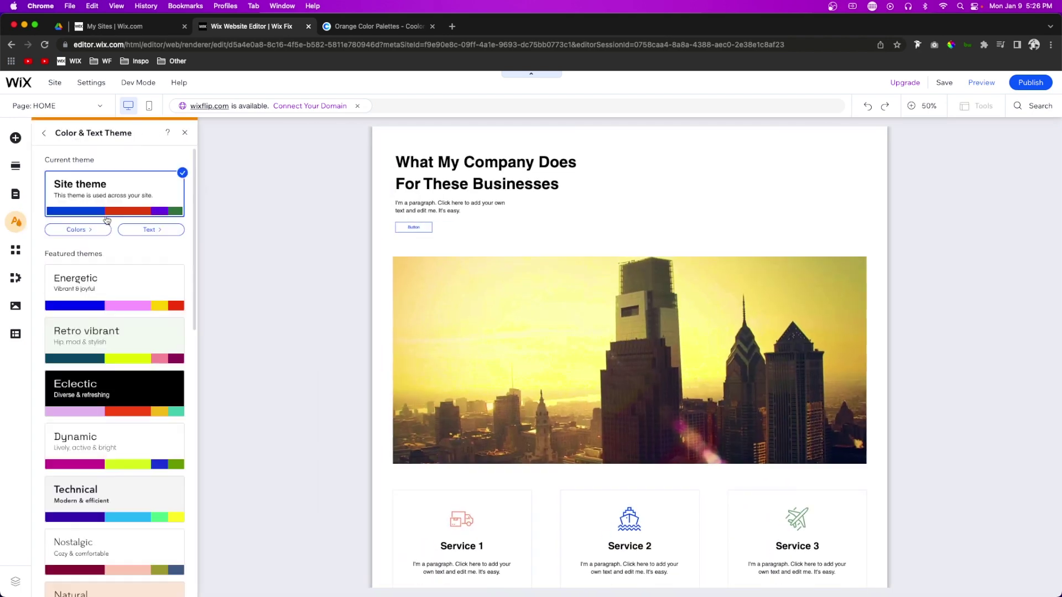
click(86, 232)
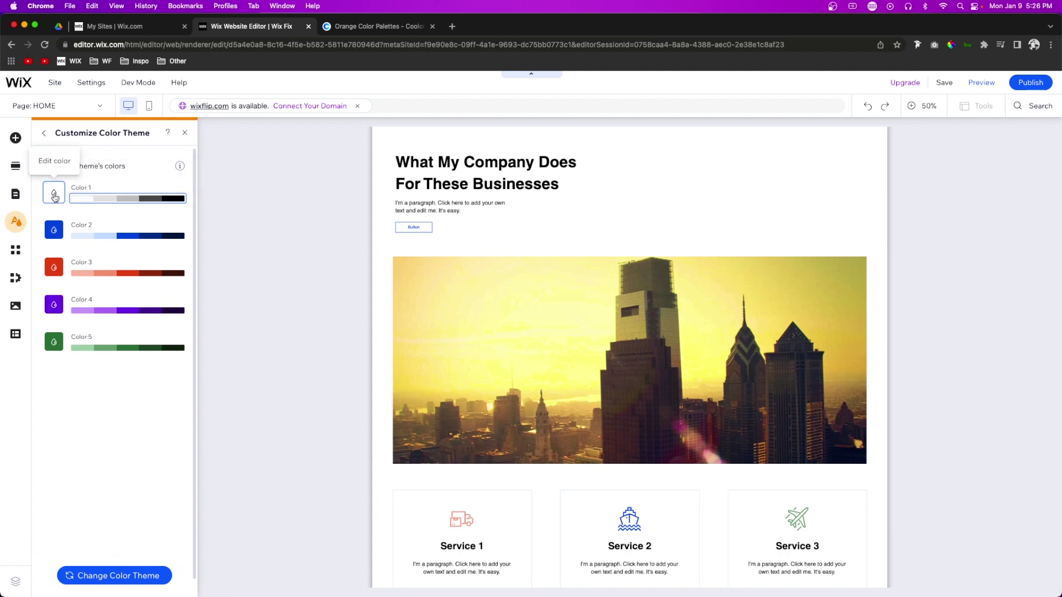
Set the darkest shade of the theme's Color 1 to hex 1F1300 and apply it
click(175, 199)
click(320, 274)
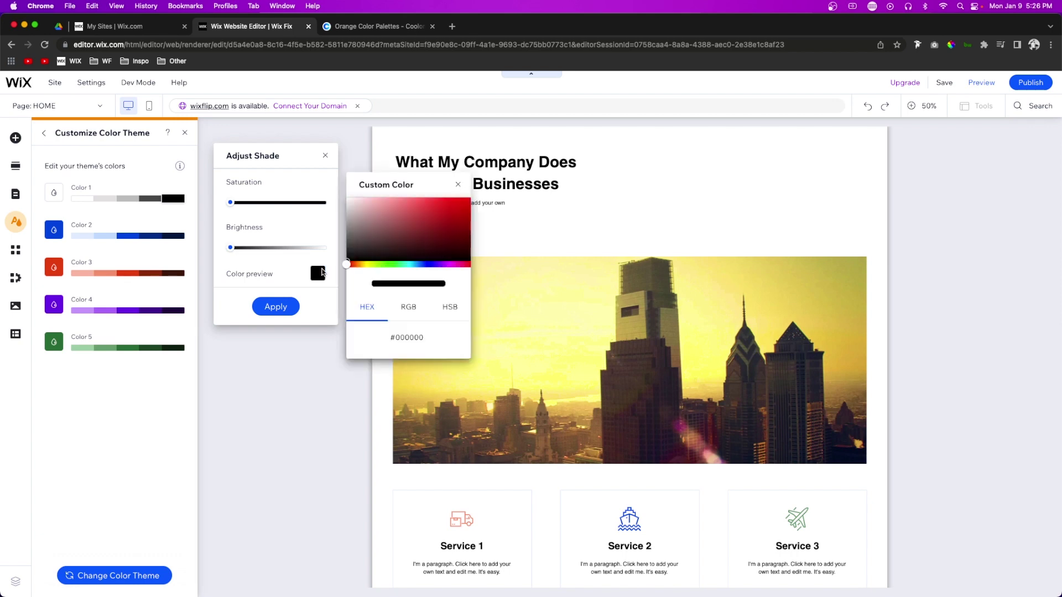
click(426, 335)
key(BackSpace)
text(1F130D)
key(Return)
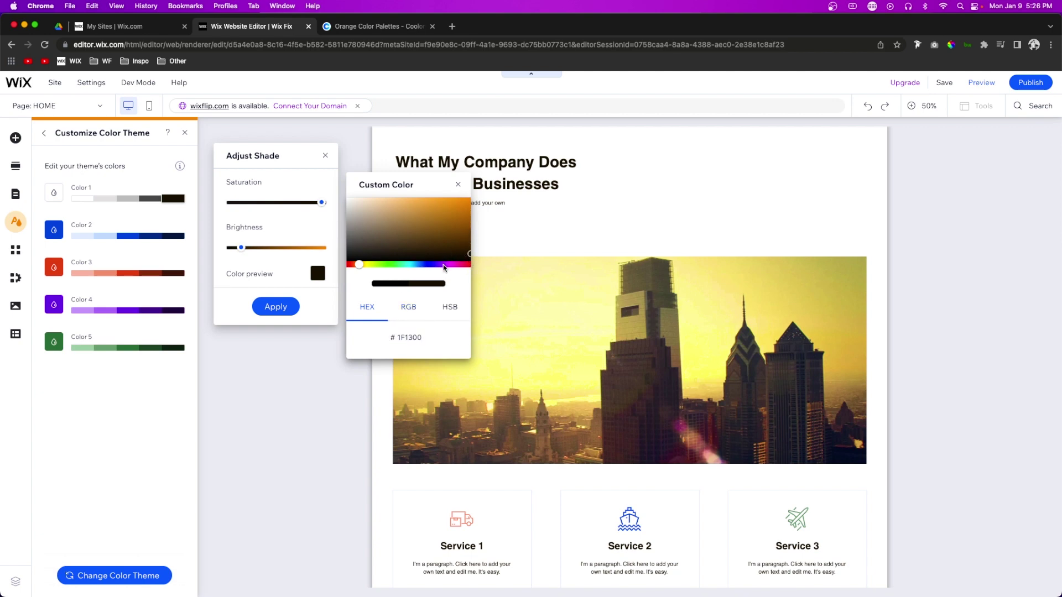
click(286, 320)
click(277, 308)
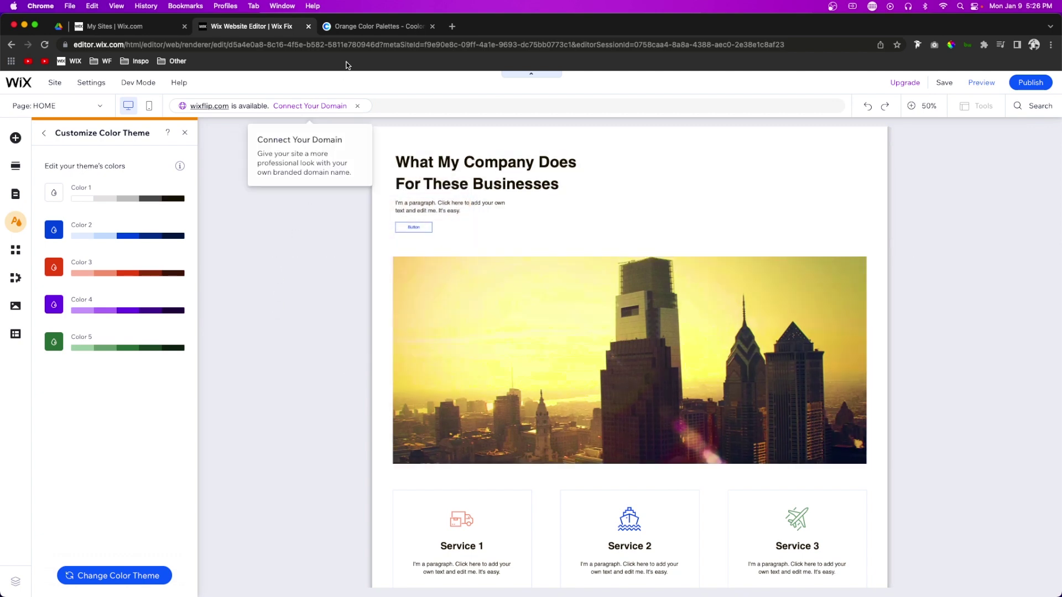
Copy the amber FFC15E swatch from the Coolors amber-to-black palette and apply it as Color 2 of the Wix theme
click(354, 27)
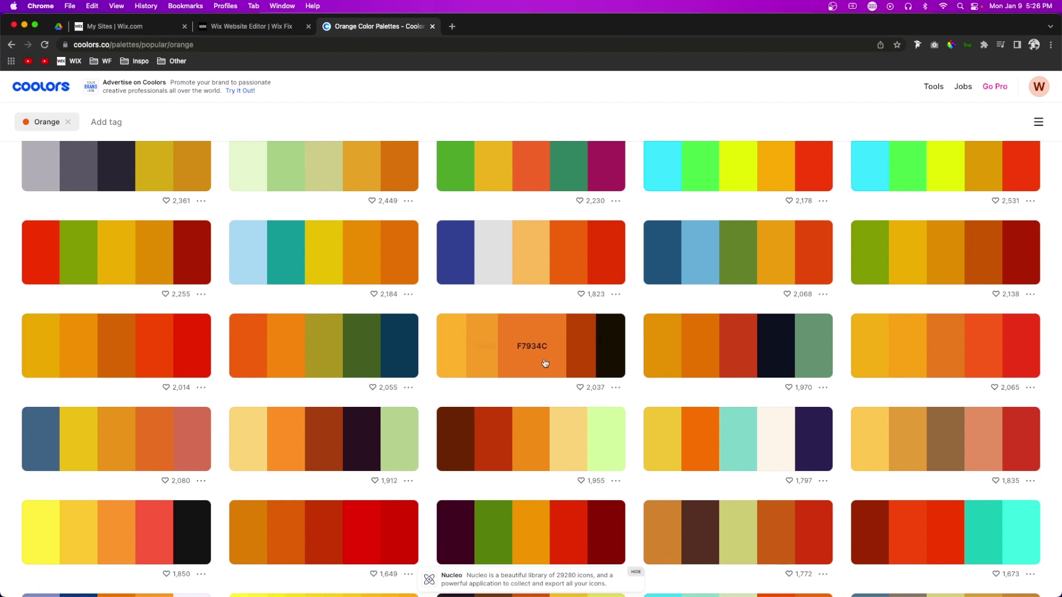
click(469, 349)
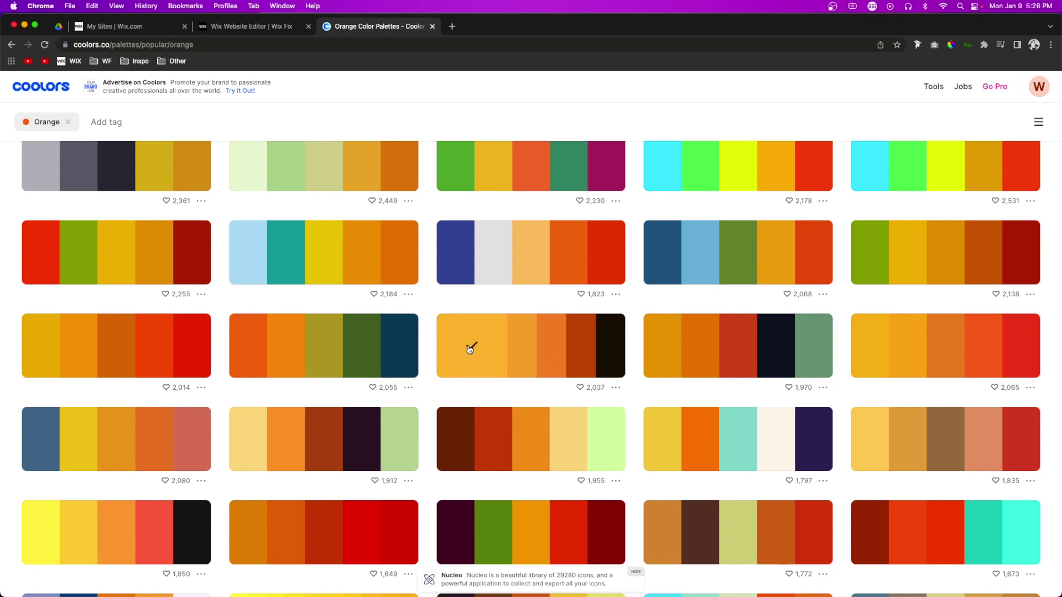
key(ctrl+shift+Tab)
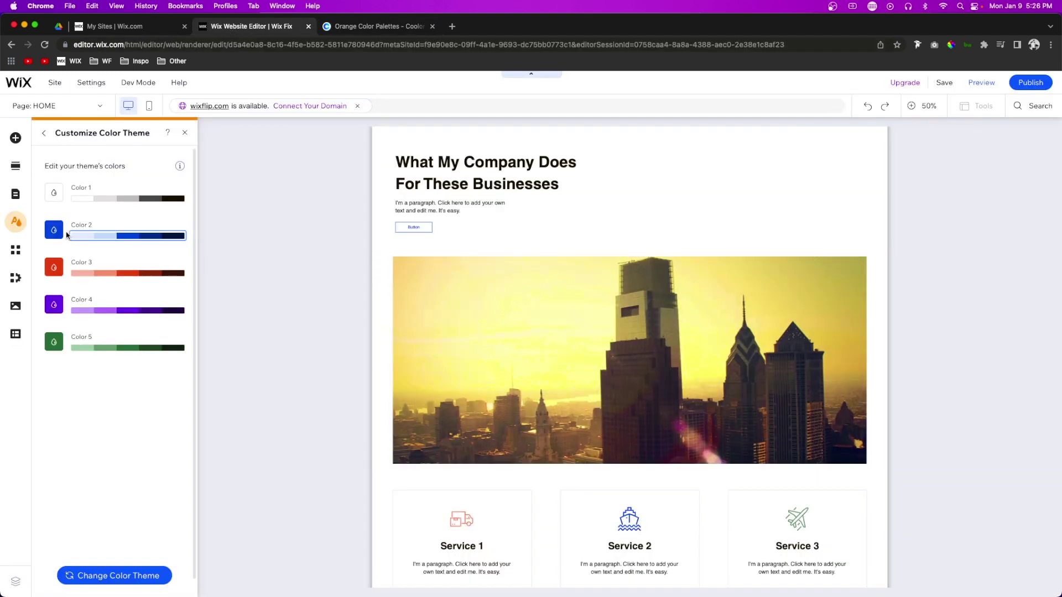
click(54, 232)
double_click(275, 361)
key(super+v)
click(292, 386)
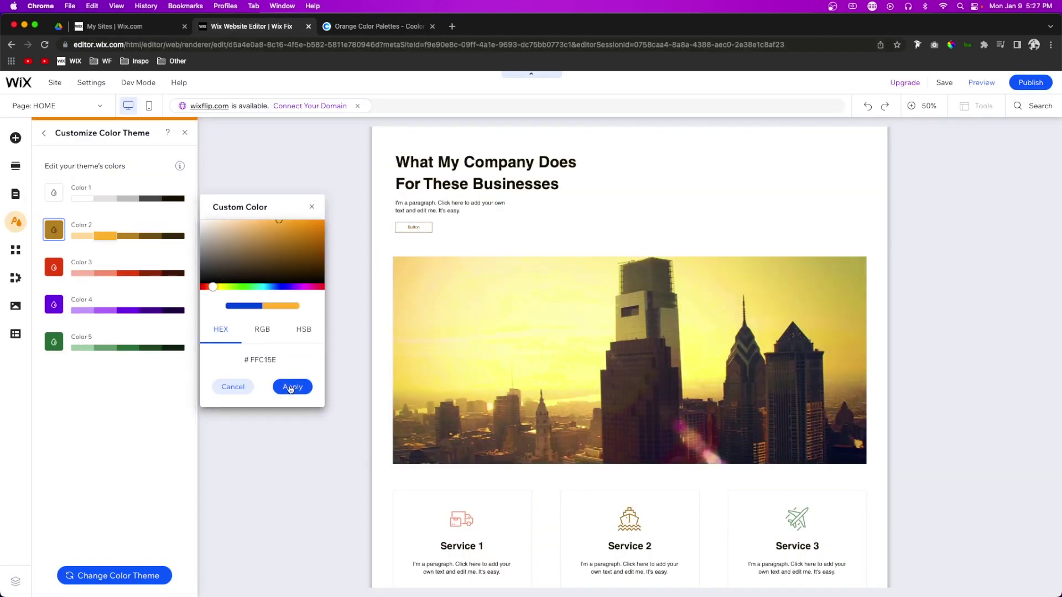
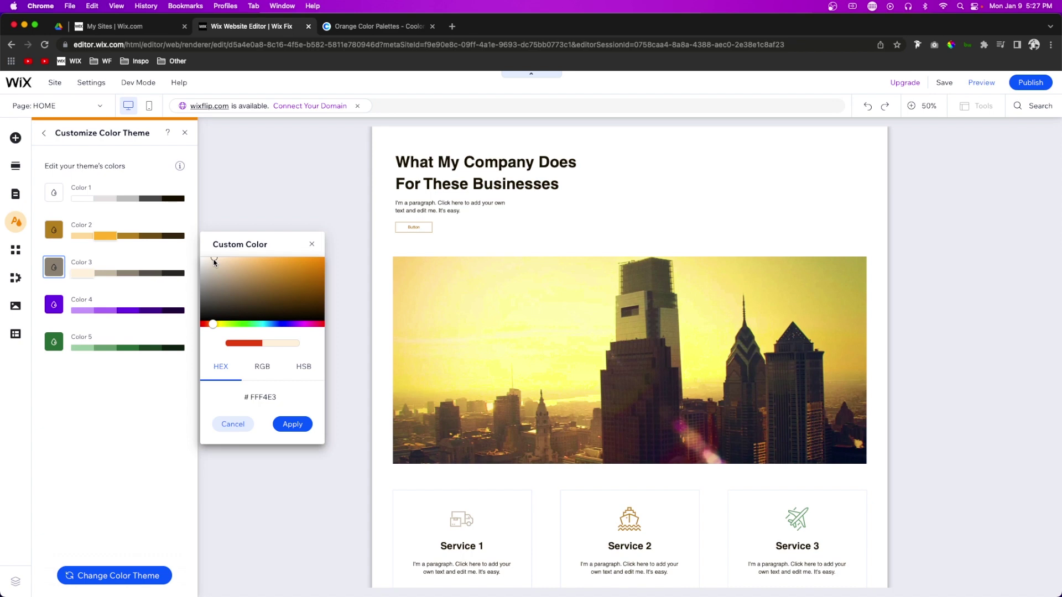
Apply the cream FFF4E3 as the theme's Color 3 and look over the recolored home page
click(292, 424)
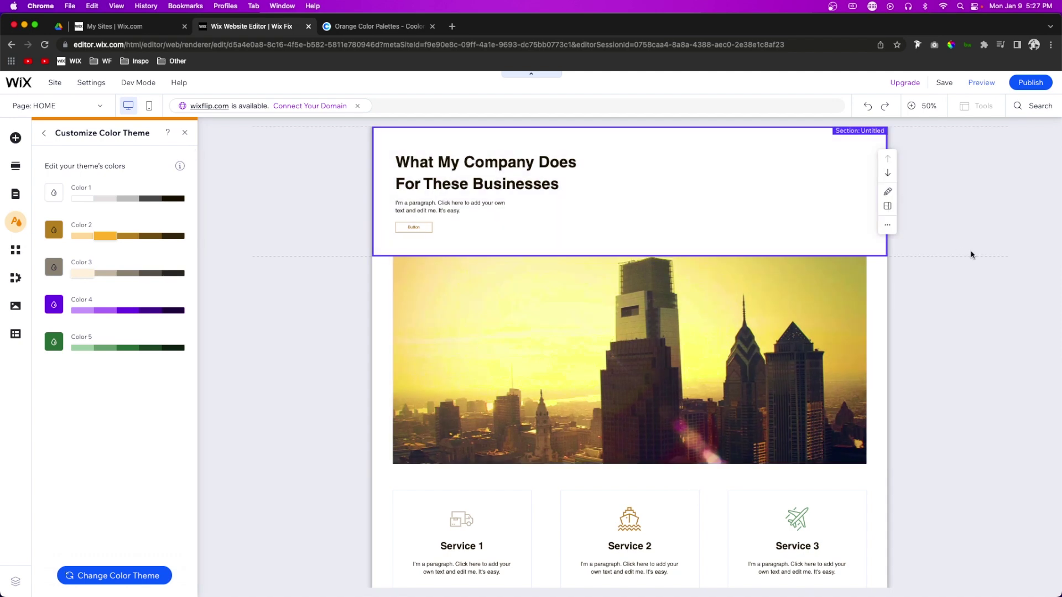
click(972, 255)
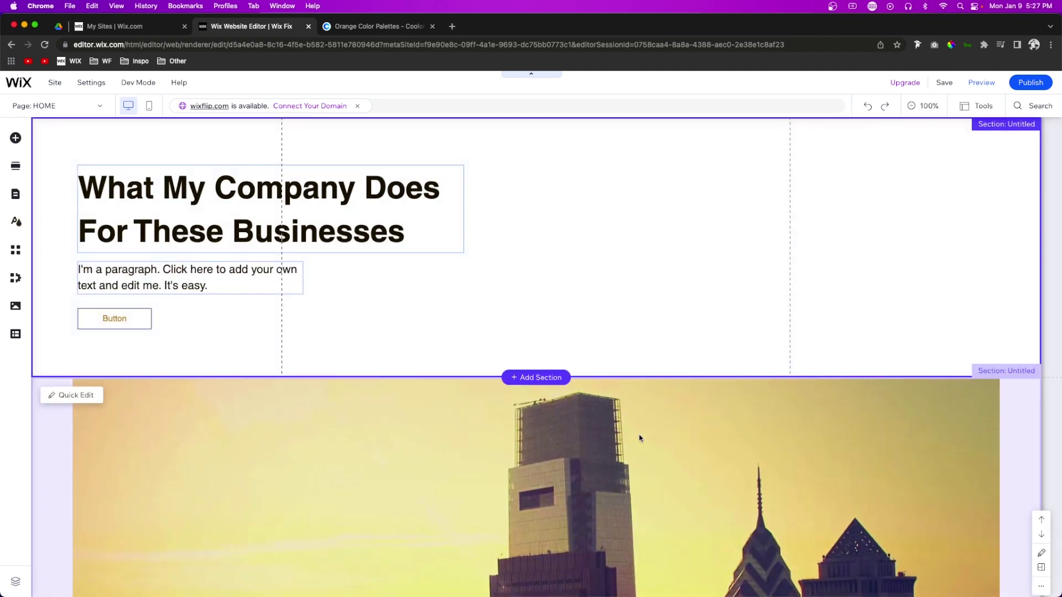
scroll(640, 438, down, 10)
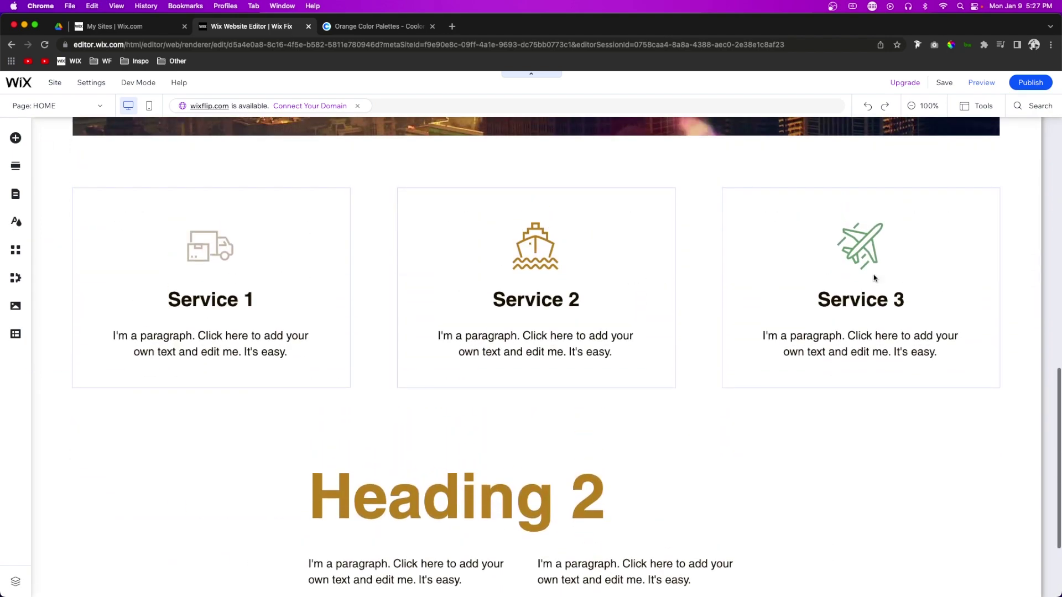
scroll(489, 489, up, 4)
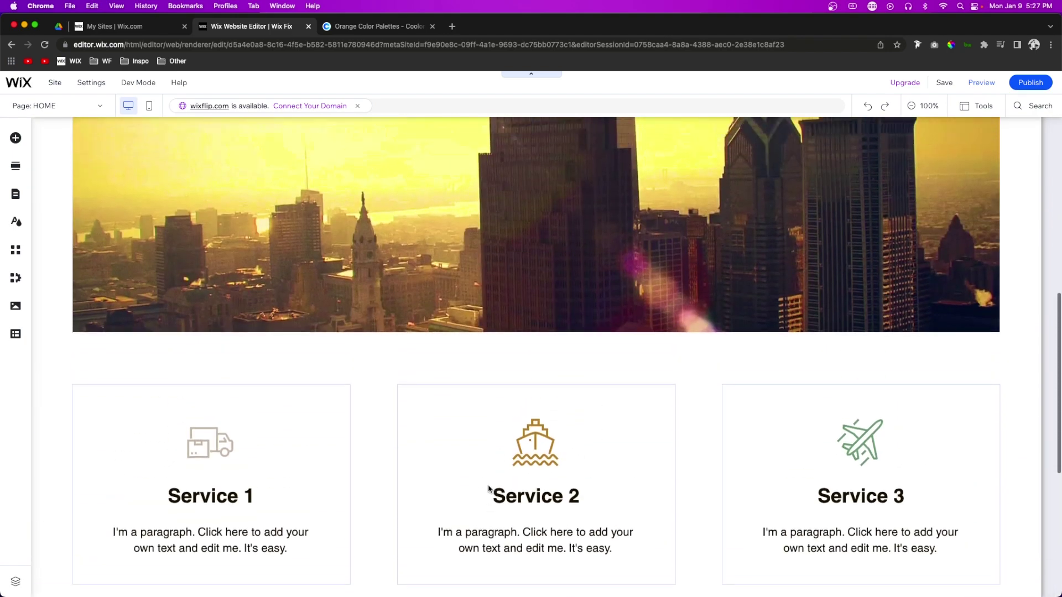
scroll(489, 489, up, 8)
click(686, 256)
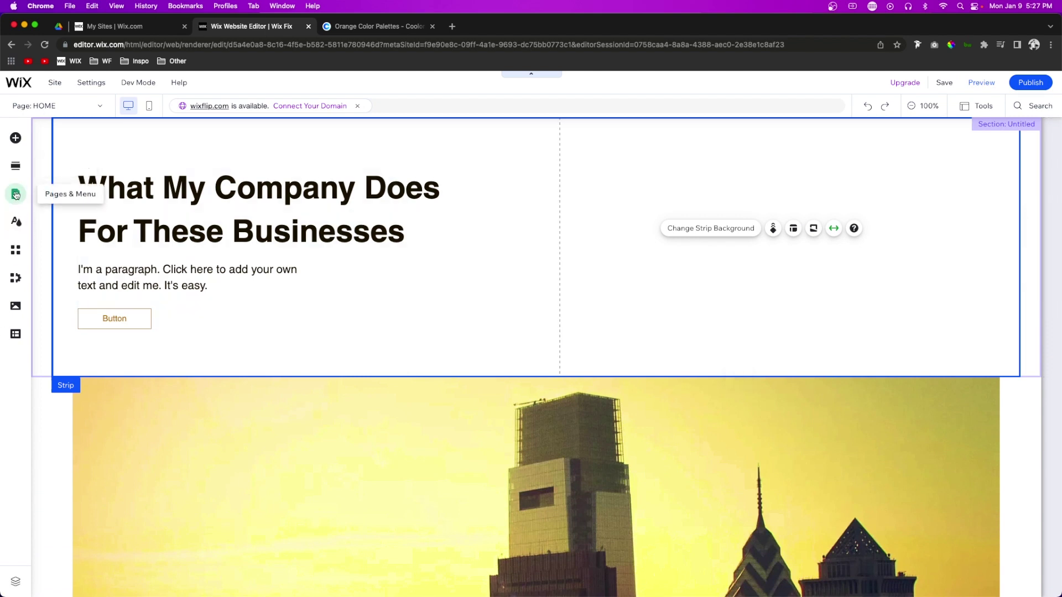
Set the page background to the cream theme color FFF4E3
click(17, 224)
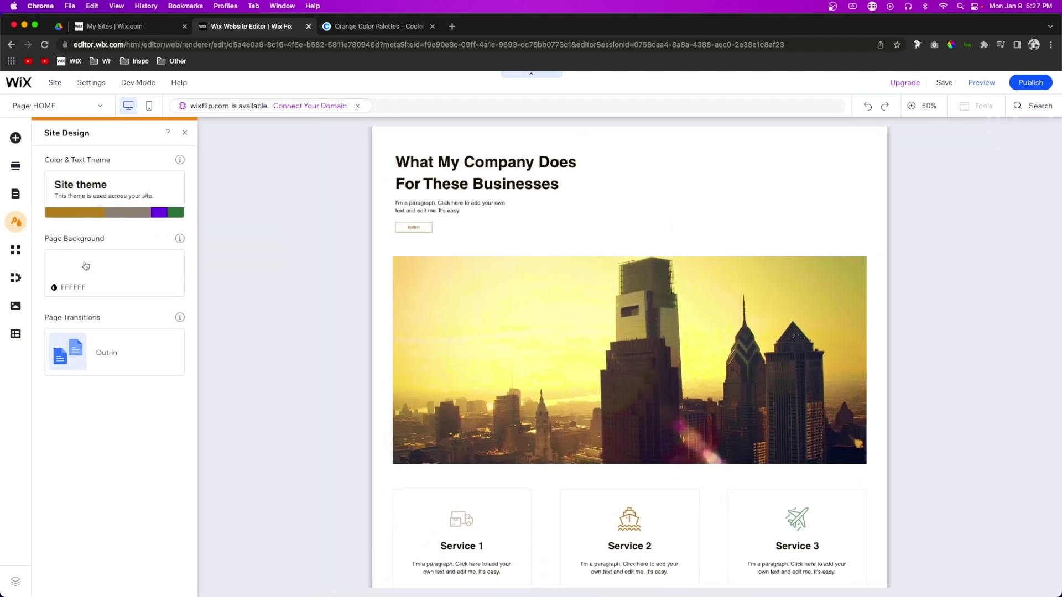
click(110, 274)
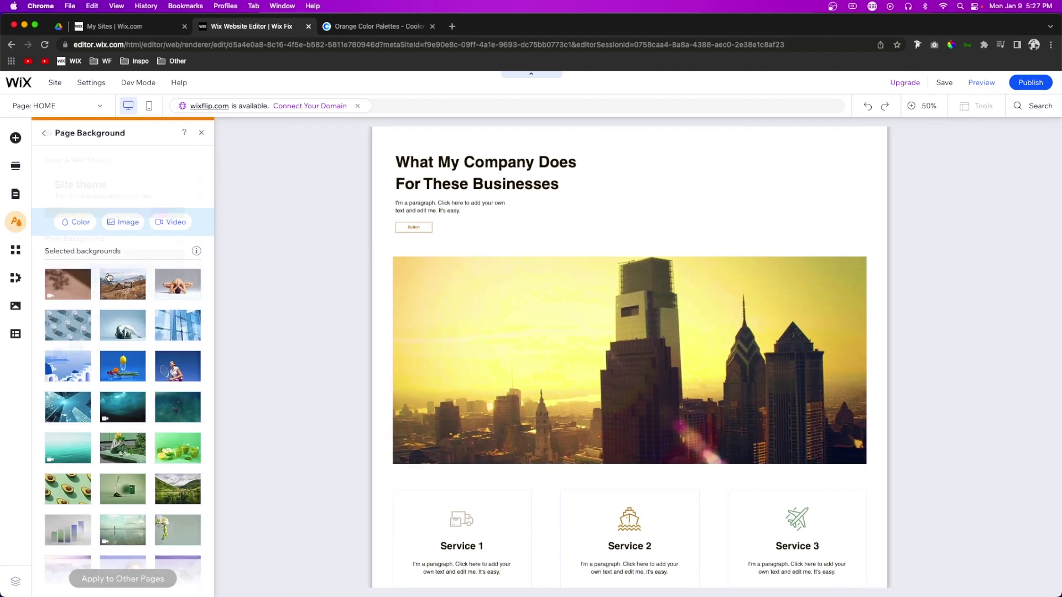
click(72, 224)
click(90, 311)
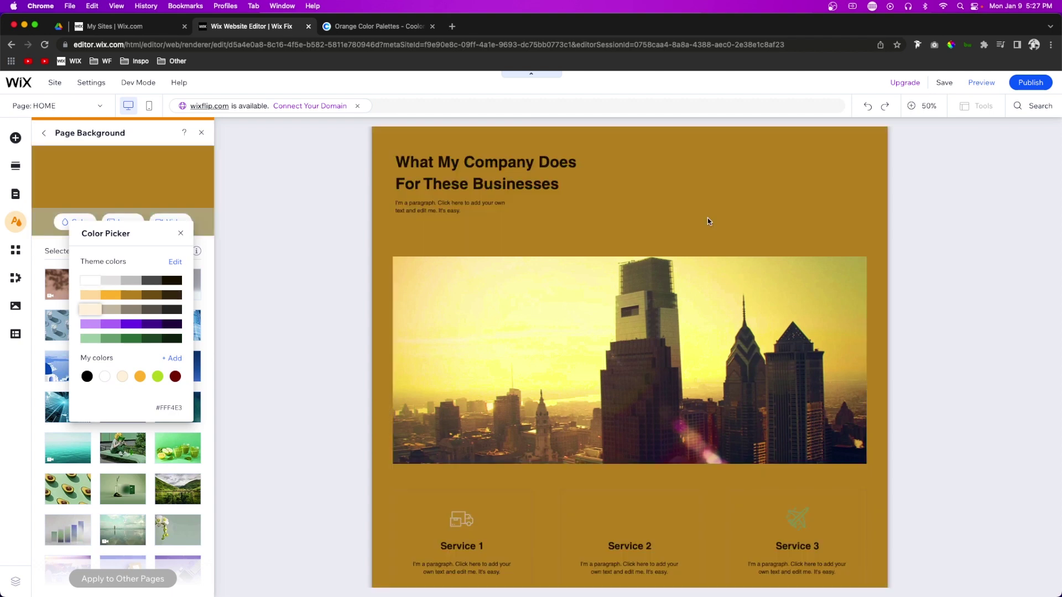
click(995, 311)
click(788, 254)
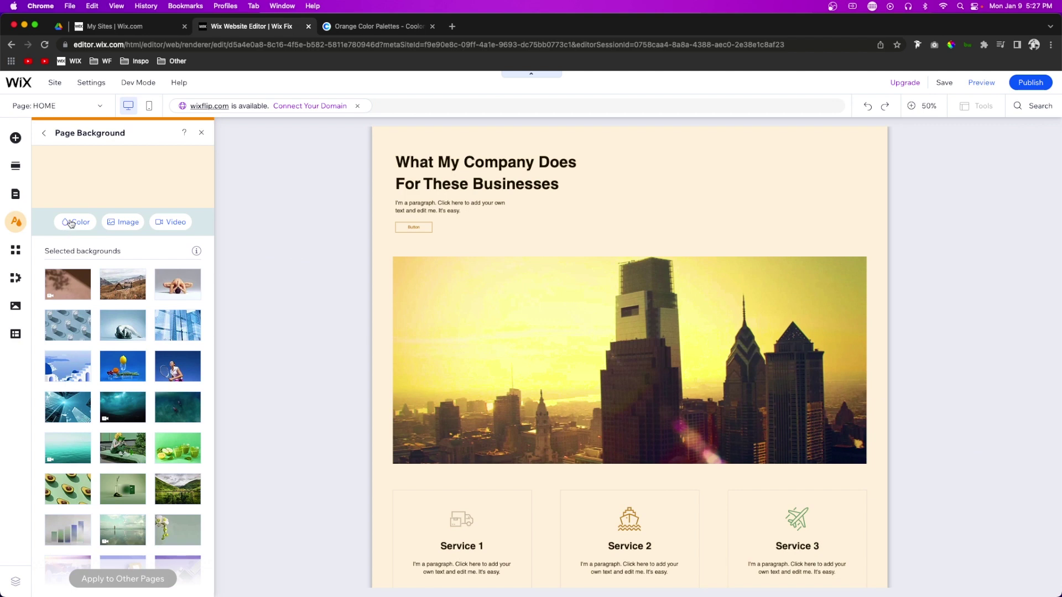
Set the page background to the near-black theme color 1F1300 and return to the page
click(74, 222)
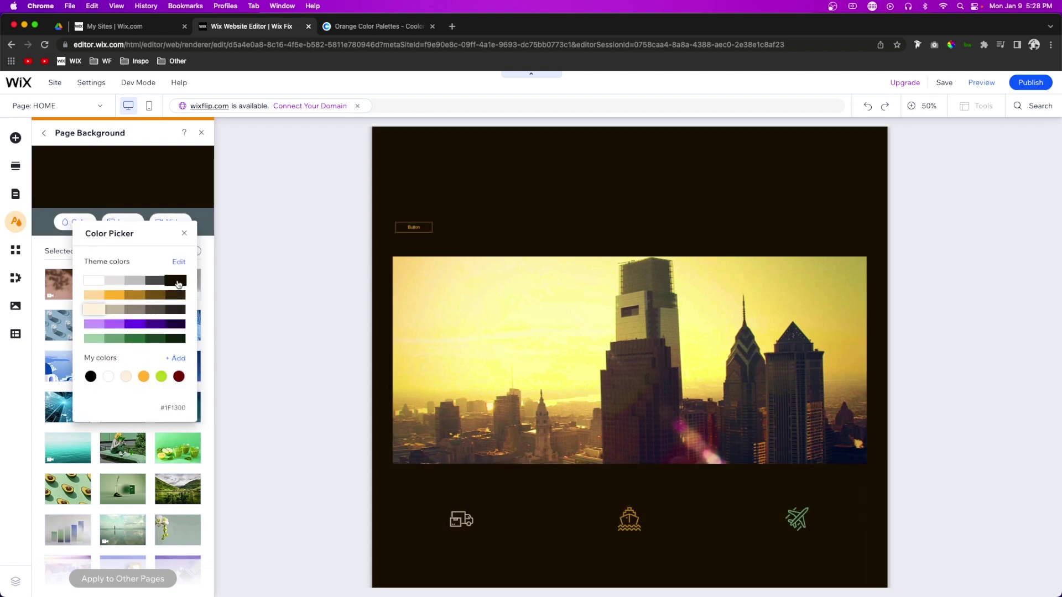
click(178, 284)
click(486, 214)
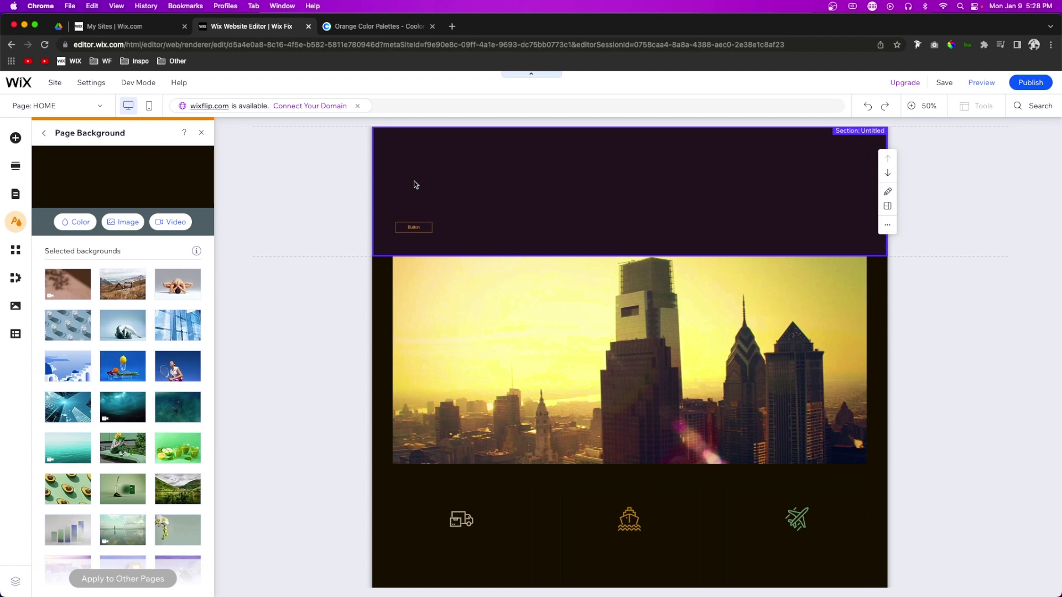
click(303, 191)
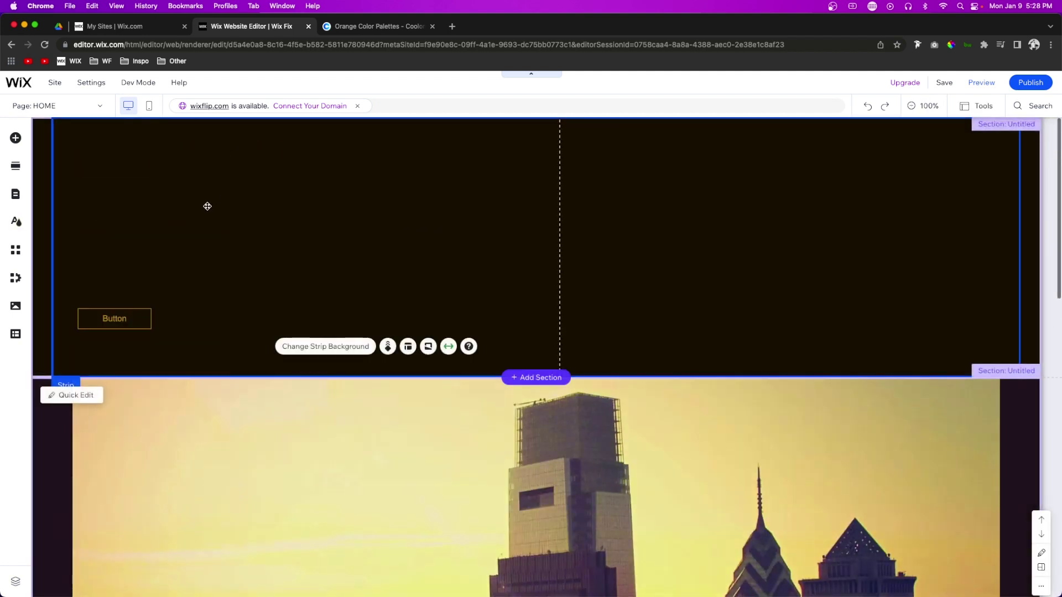
Recolor the "What My Company Does For These Businesses" heading with the amber theme color FFC15E
click(160, 185)
click(157, 188)
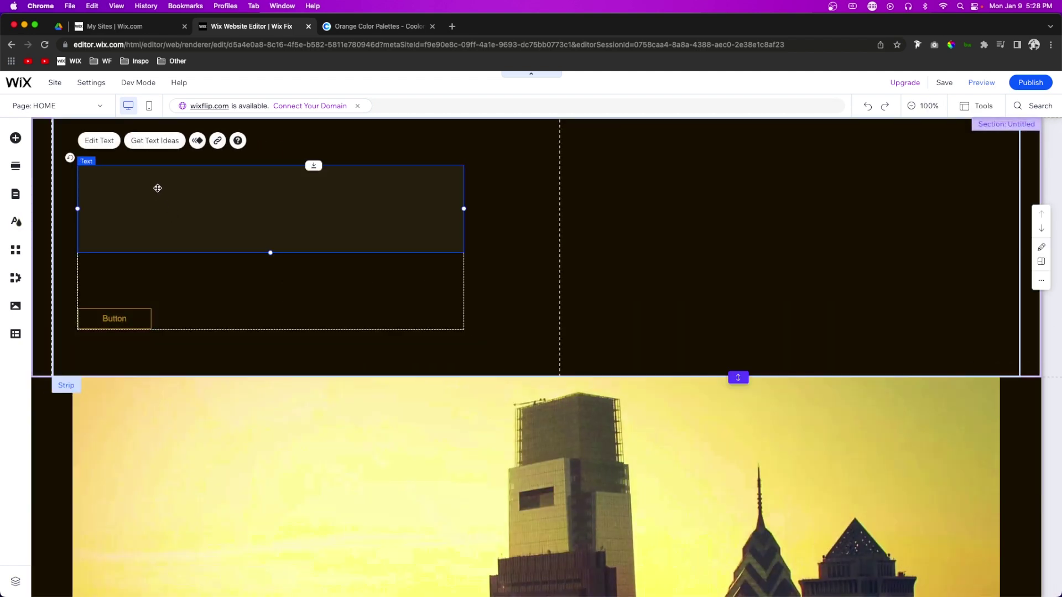
click(91, 147)
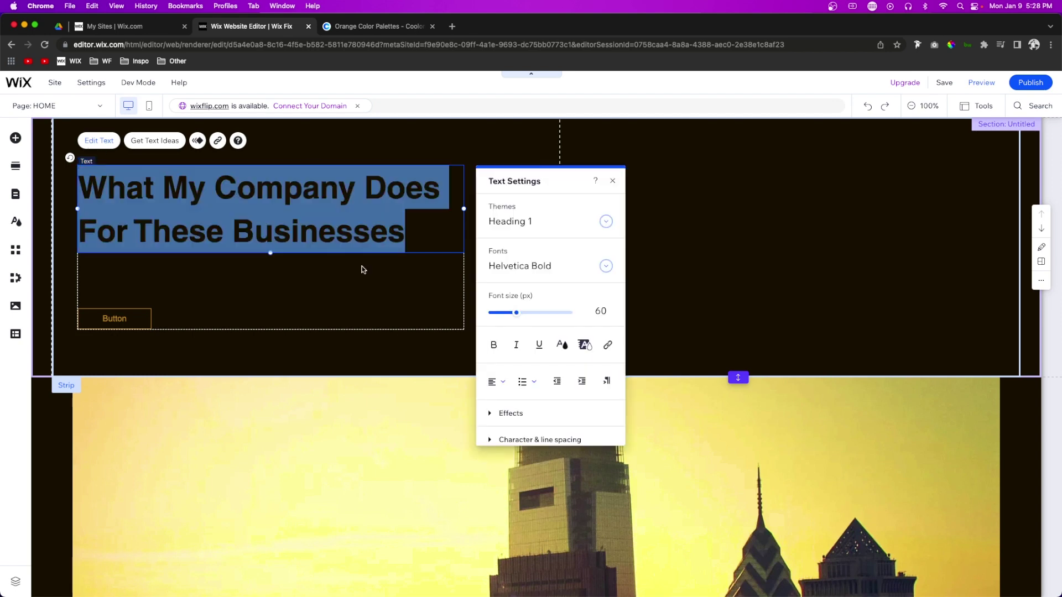
click(561, 346)
click(512, 277)
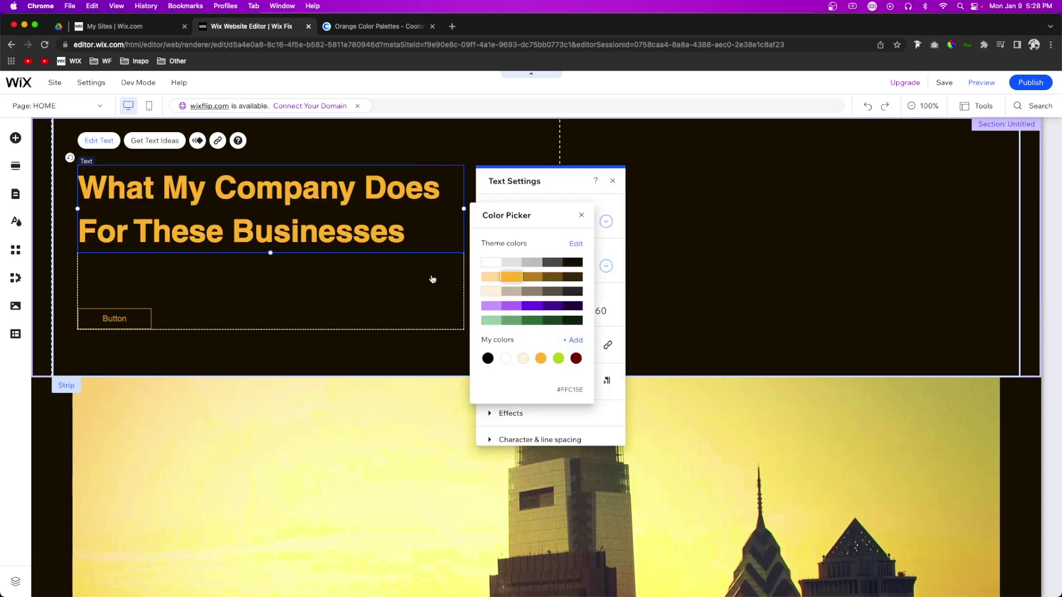
Recolor the paragraph under the main heading with the cream theme color FFF4E3
click(142, 278)
click(141, 278)
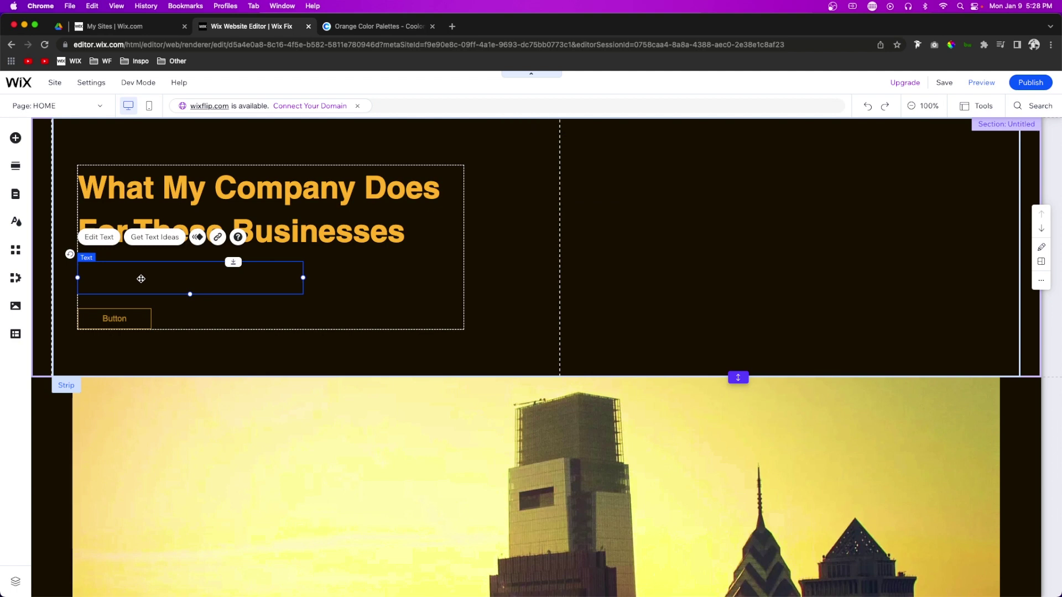
double_click(142, 278)
click(401, 441)
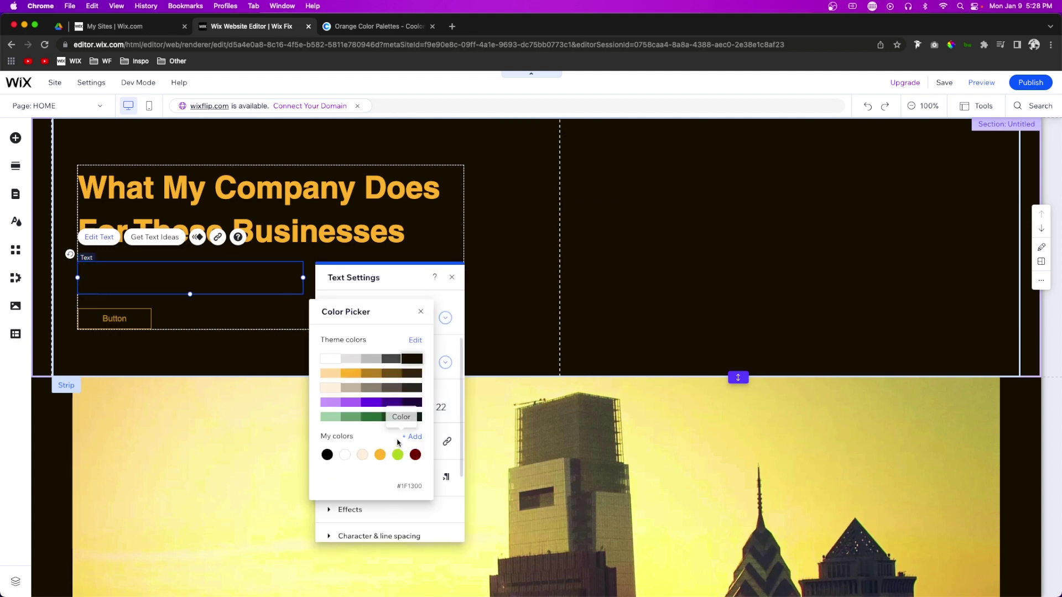
click(333, 389)
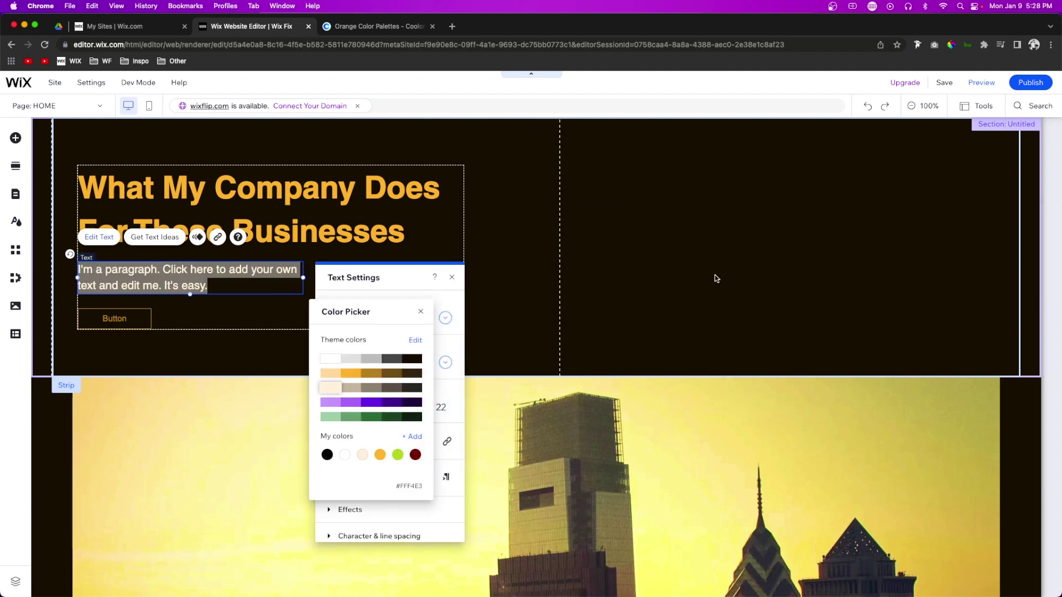
click(789, 260)
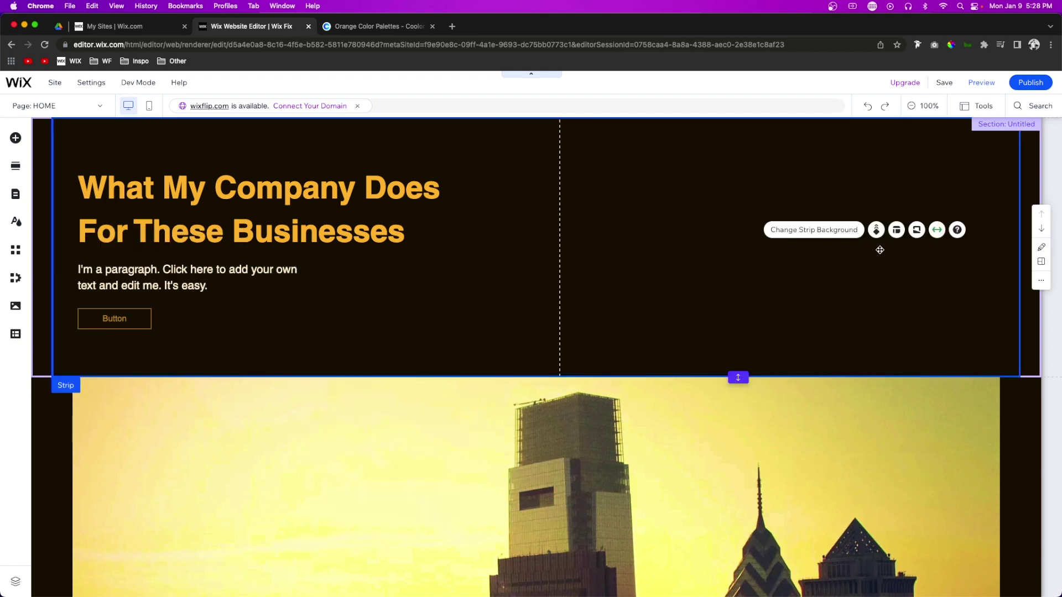
Set the border color of the service repeater's items to the amber theme color FFC15E
click(318, 210)
click(233, 199)
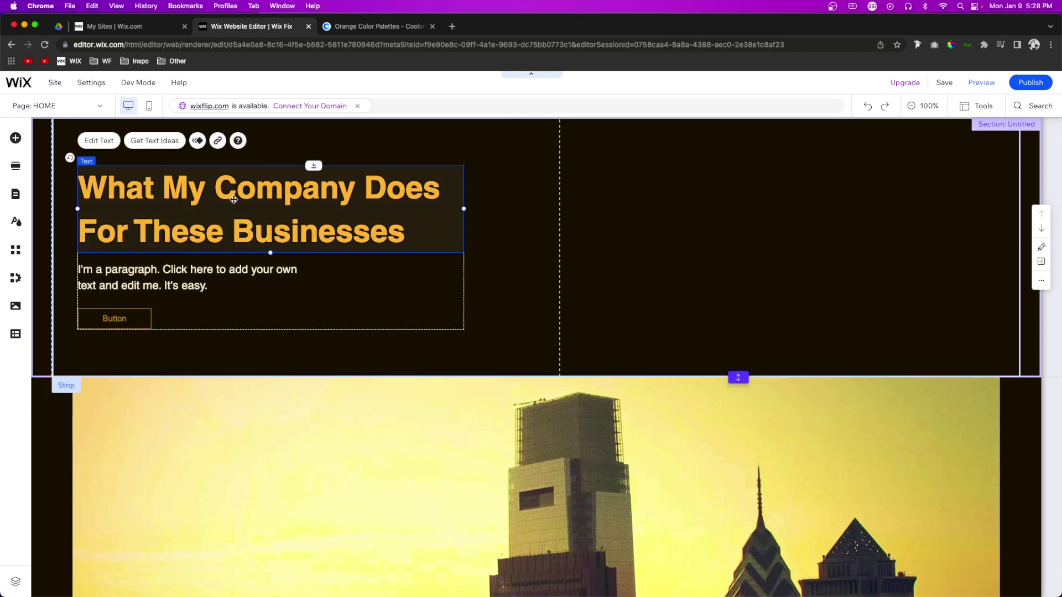
scroll(703, 251, down, 10)
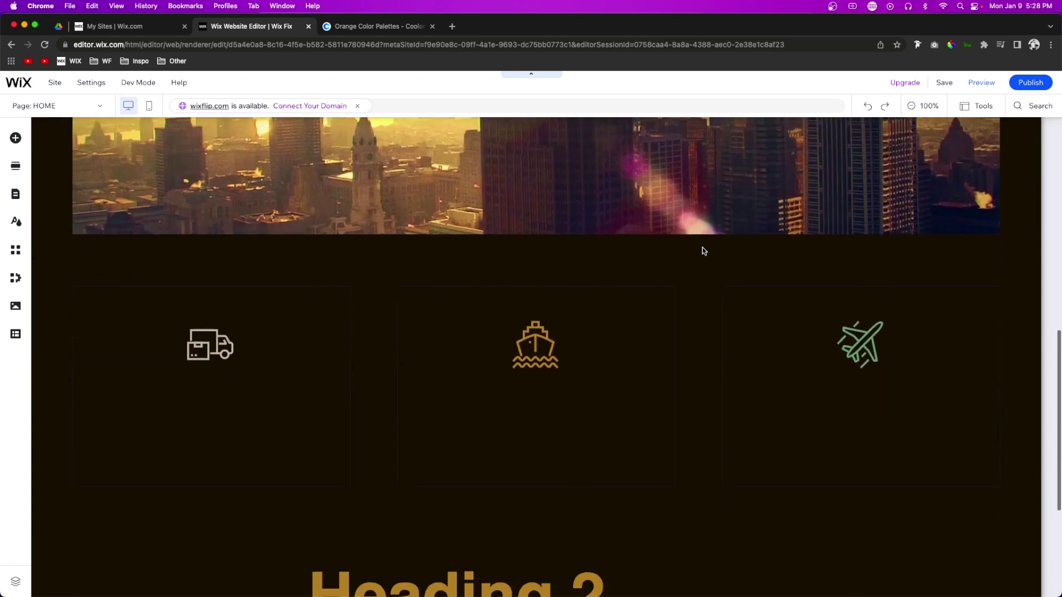
scroll(292, 296, down, 2)
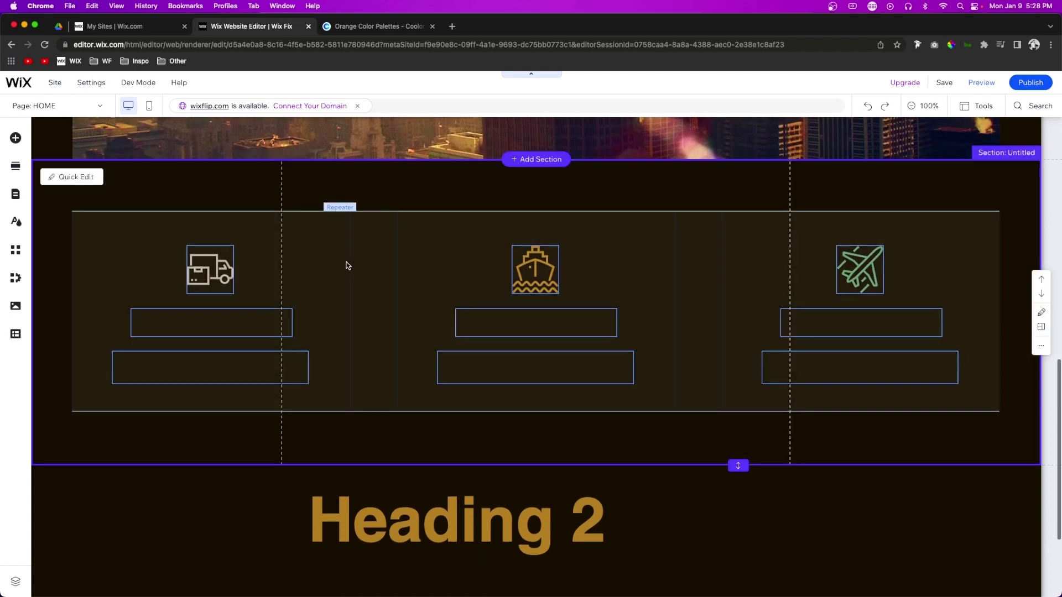
click(344, 263)
click(340, 262)
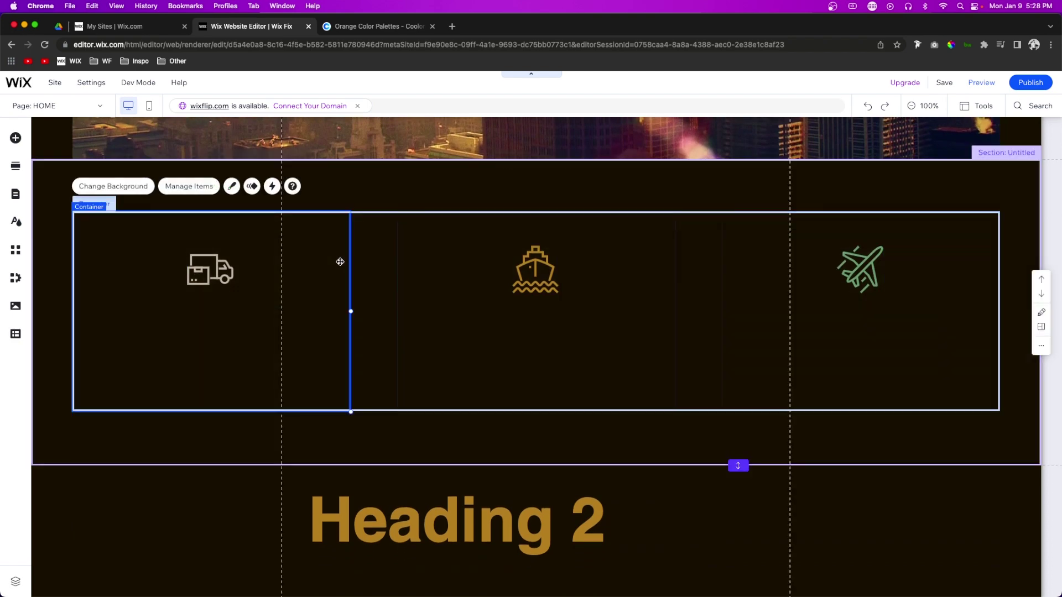
click(233, 187)
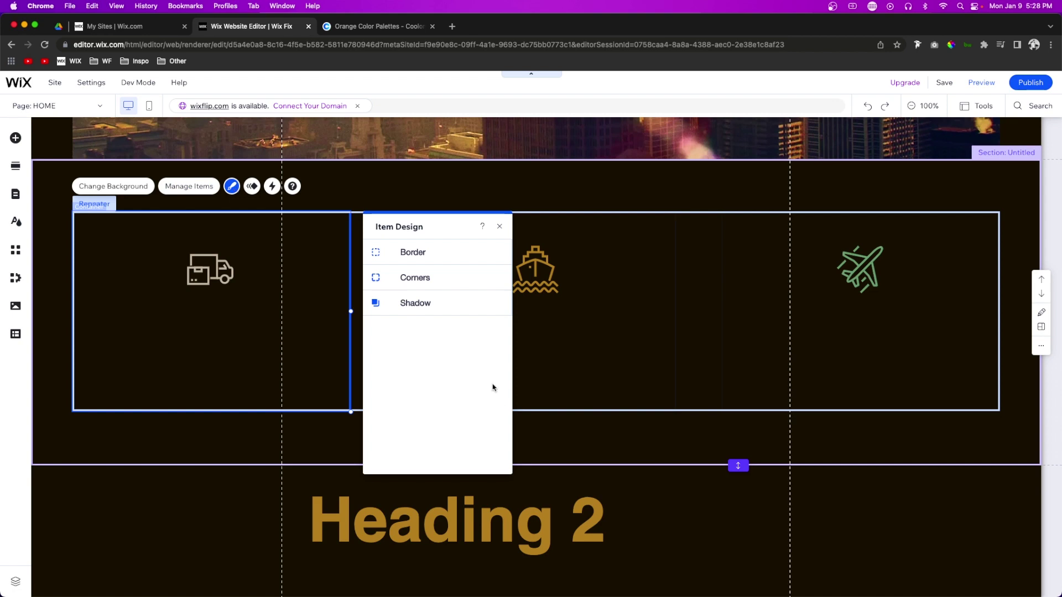
click(416, 256)
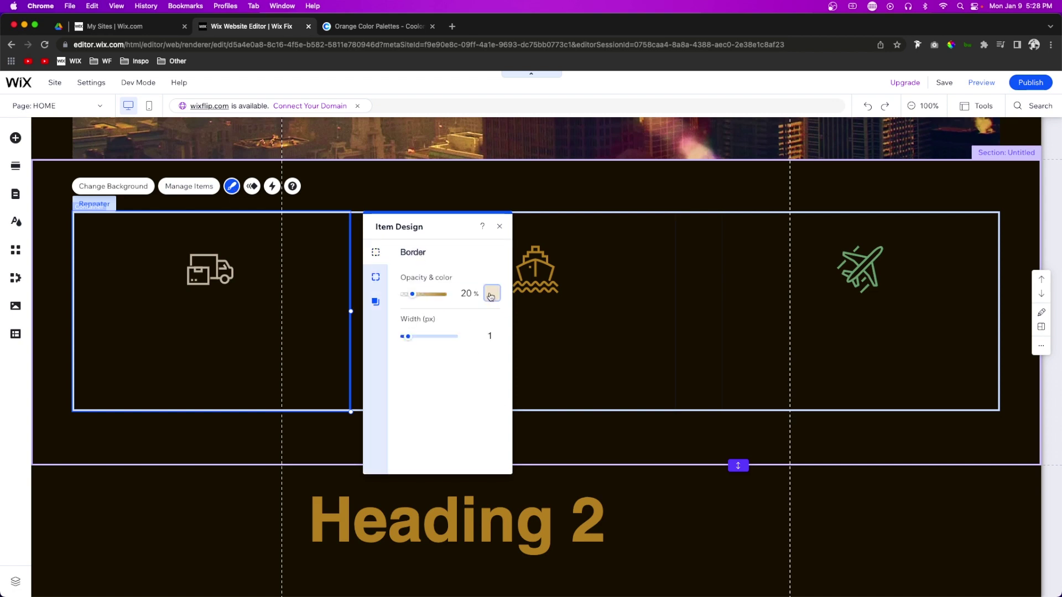
click(490, 295)
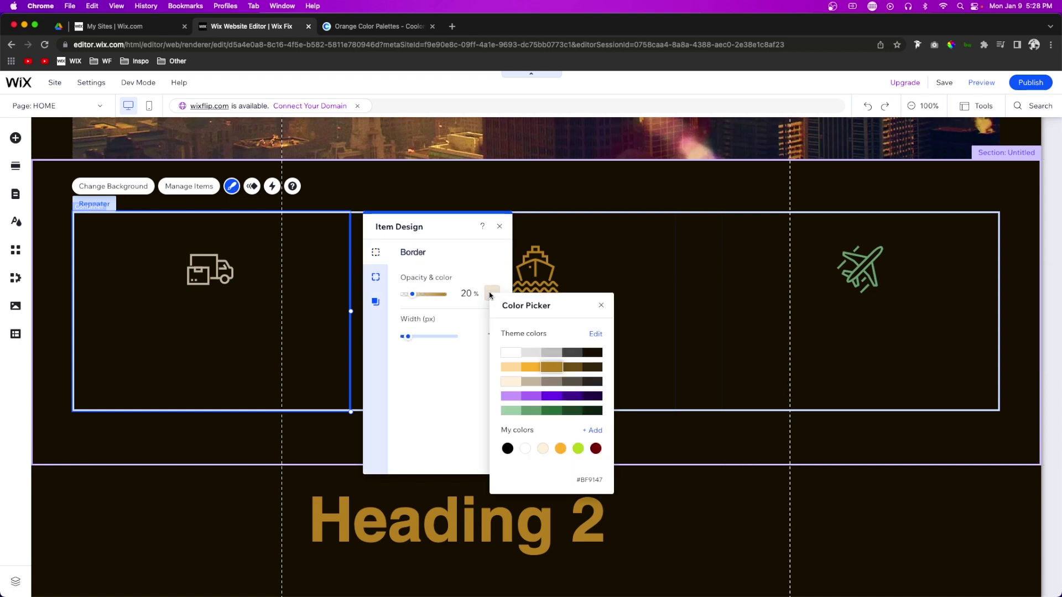
click(531, 369)
Recolor the truck icon in the first service box with the amber theme color FFC15E
click(188, 275)
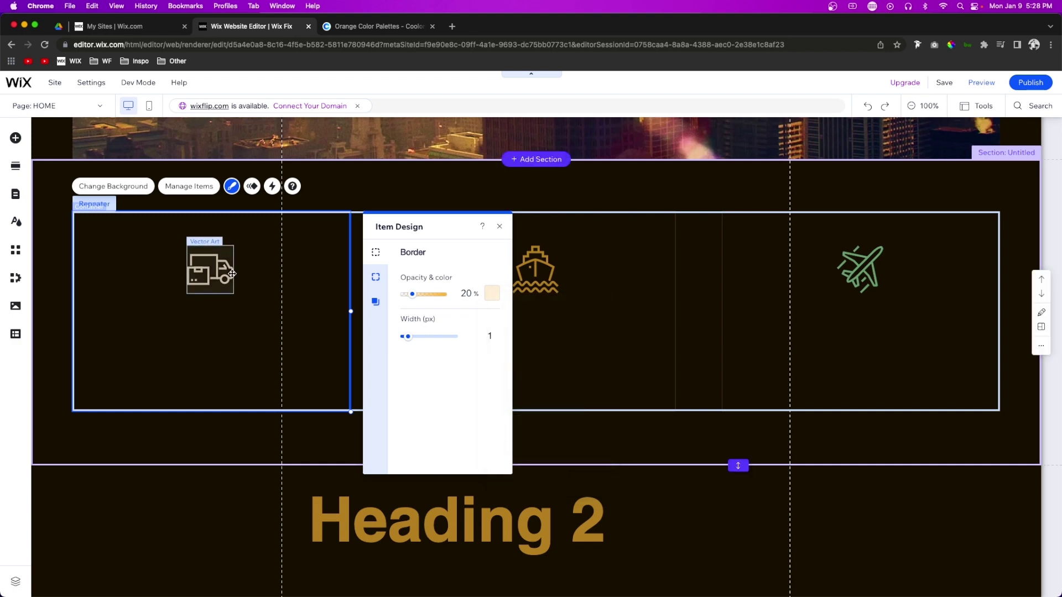
click(210, 271)
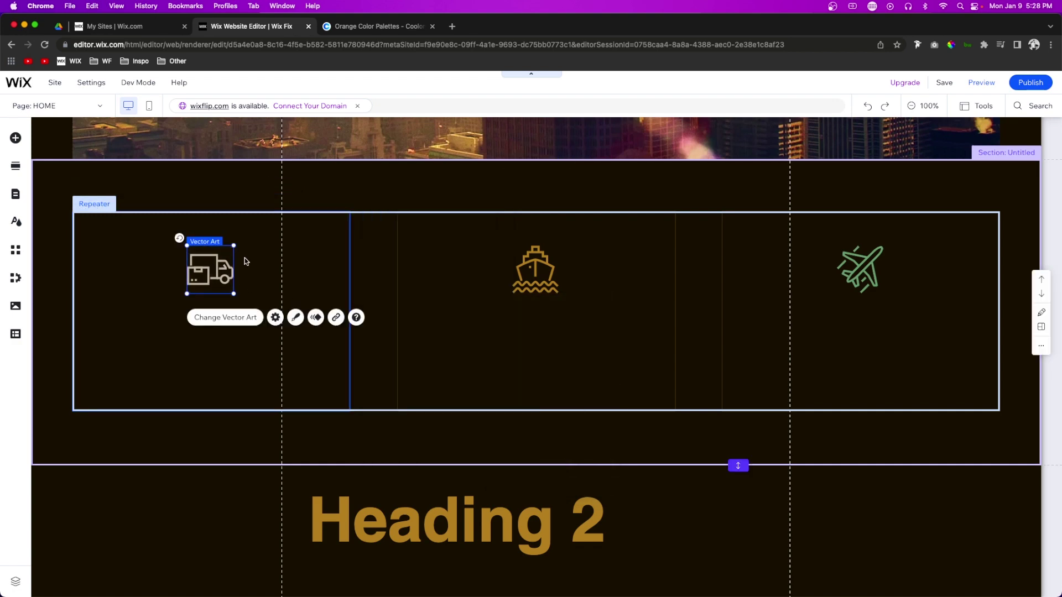
click(295, 317)
click(503, 328)
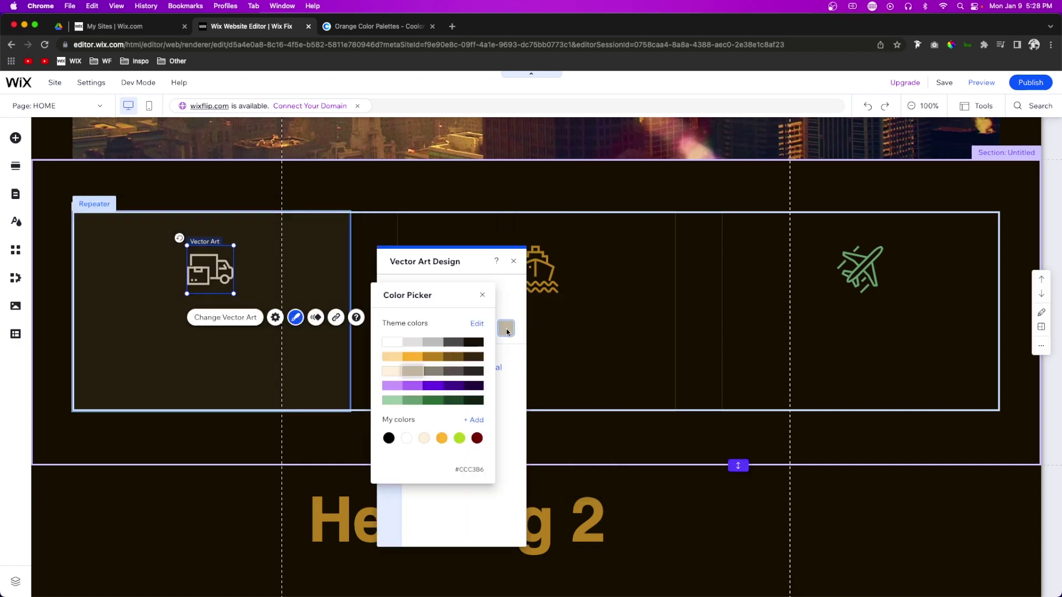
click(412, 356)
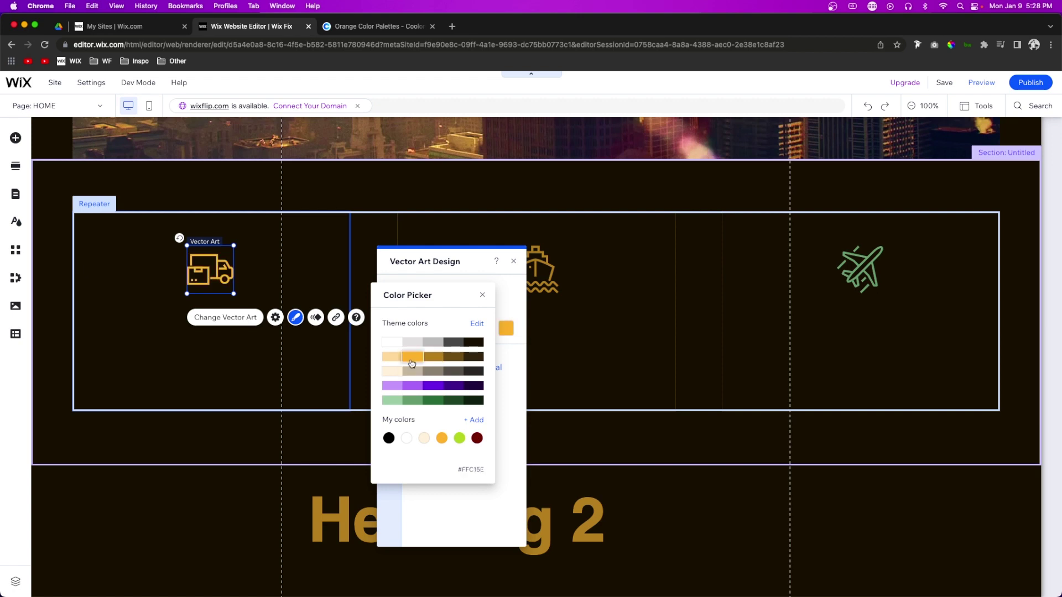
Recolor the ship icon in the second service box with the amber theme color FFC15E
click(542, 264)
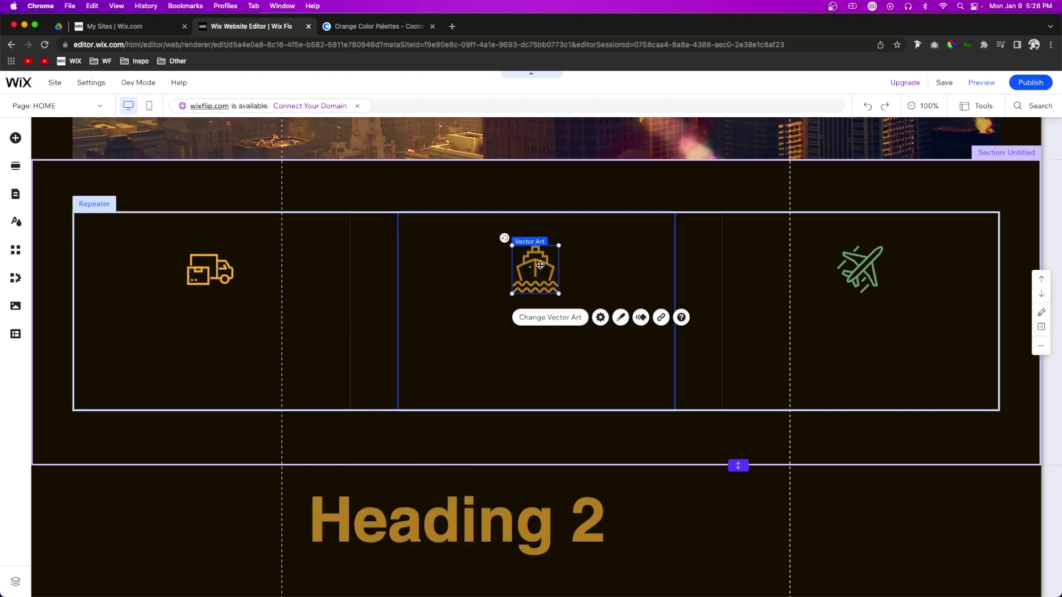
click(620, 317)
click(479, 328)
click(385, 356)
Recolor the airplane icon in the third service box with the amber theme color FFC15E
click(855, 274)
click(945, 317)
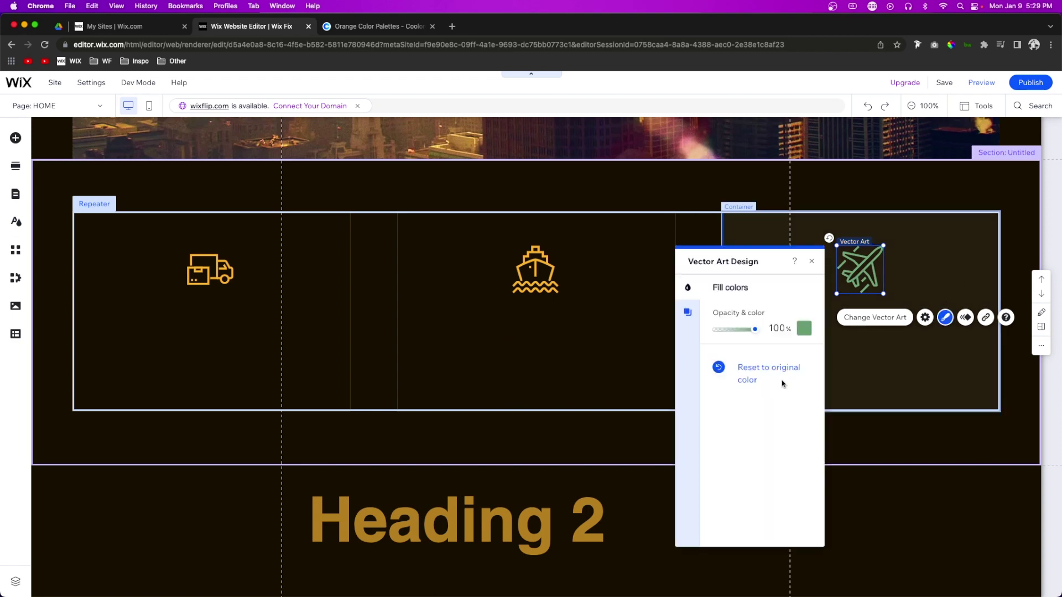
click(804, 328)
click(710, 360)
Recolor the repeater's service titles with the amber theme color FFC15E through the "Service 2" title
click(522, 319)
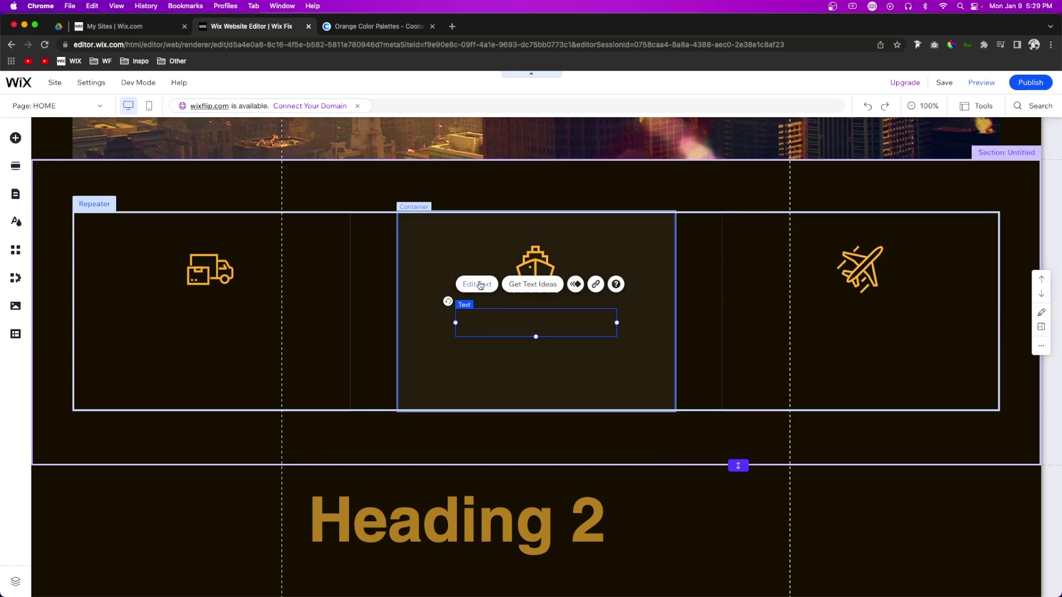
double_click(579, 320)
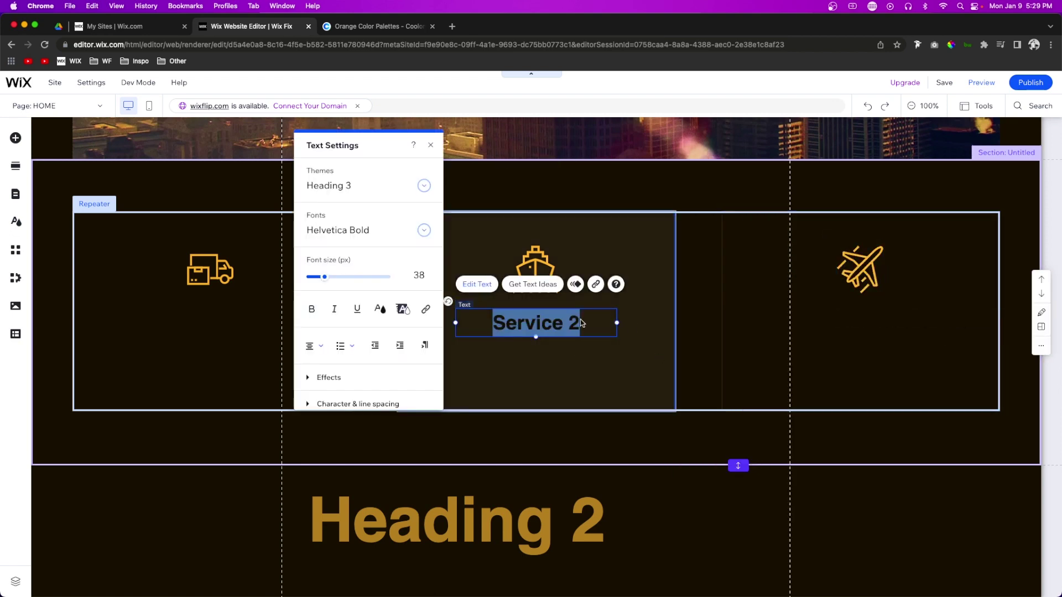
click(380, 310)
click(330, 241)
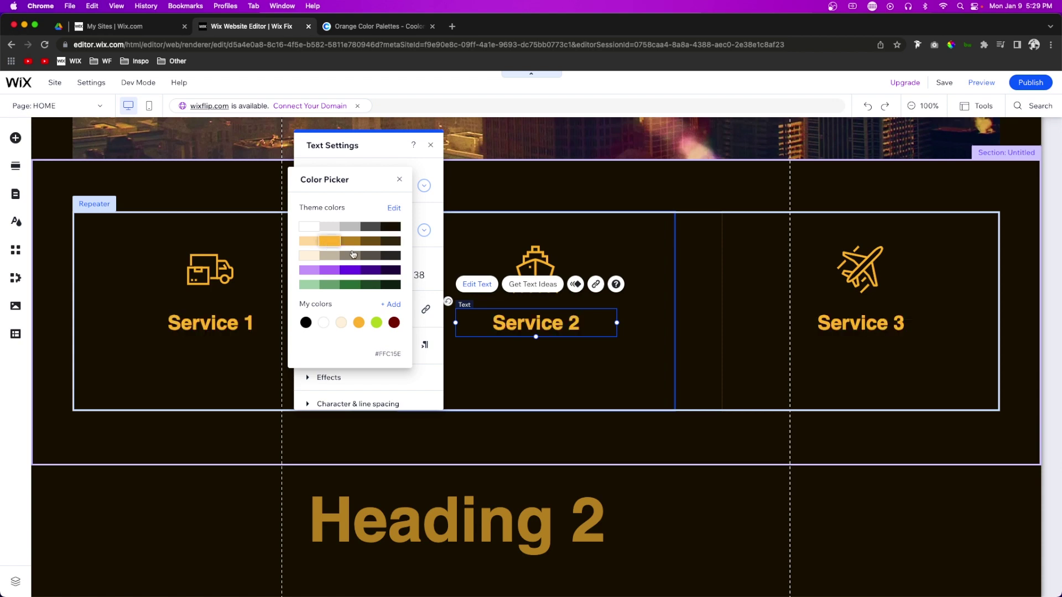
Recolor the service description paragraphs with the cream theme color FFF4E3 through the second box's paragraph, and leave text editing
click(539, 369)
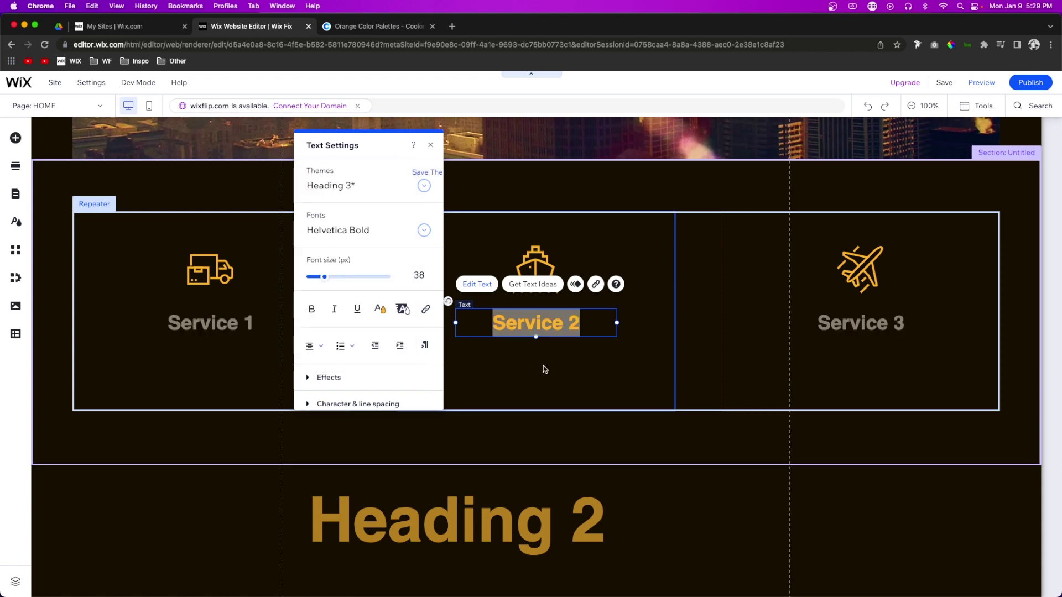
double_click(544, 366)
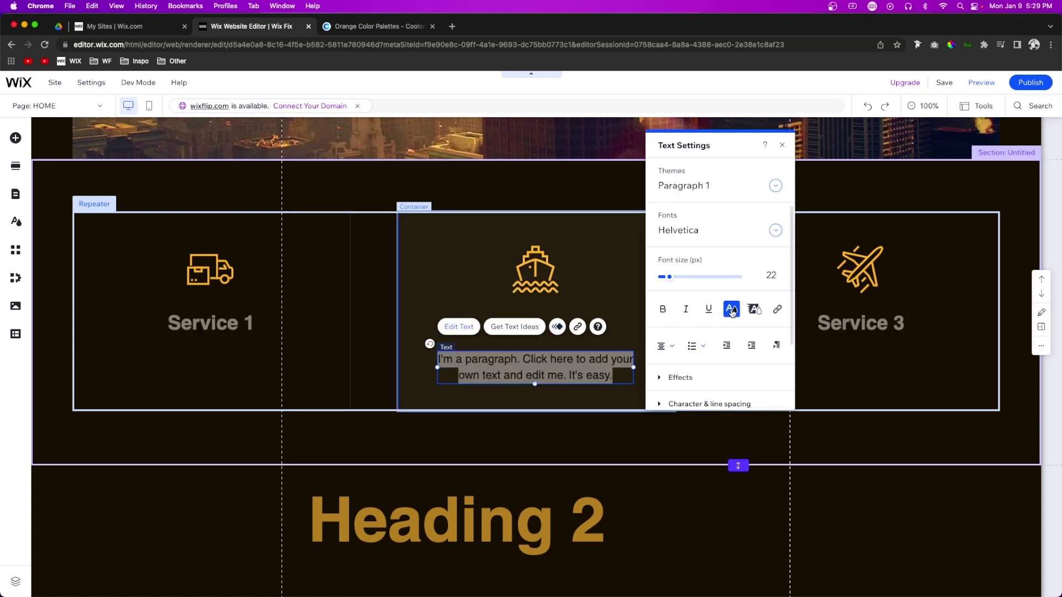
click(731, 309)
click(664, 258)
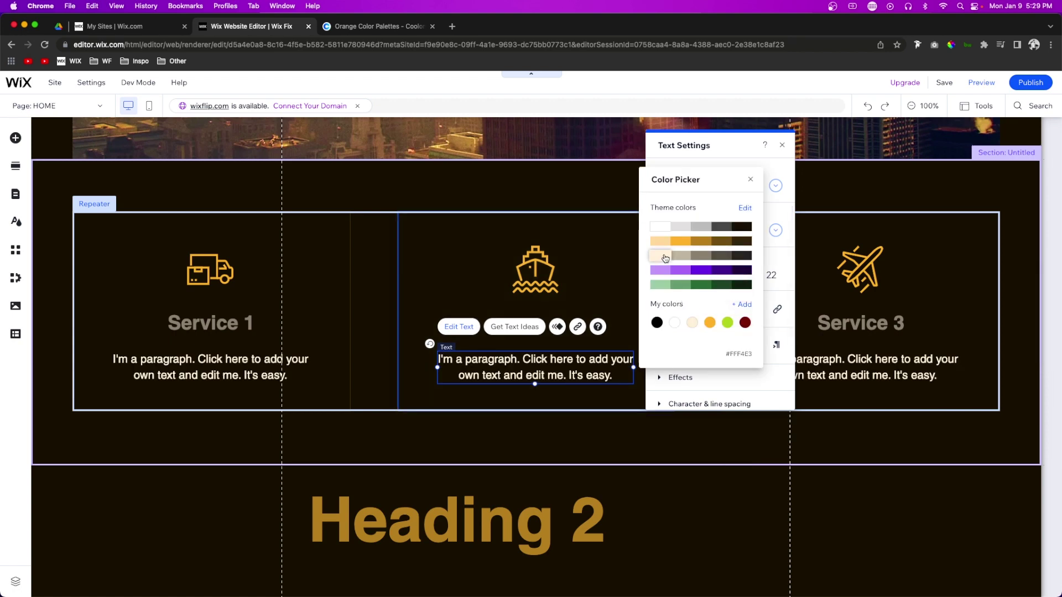
click(436, 446)
click(436, 445)
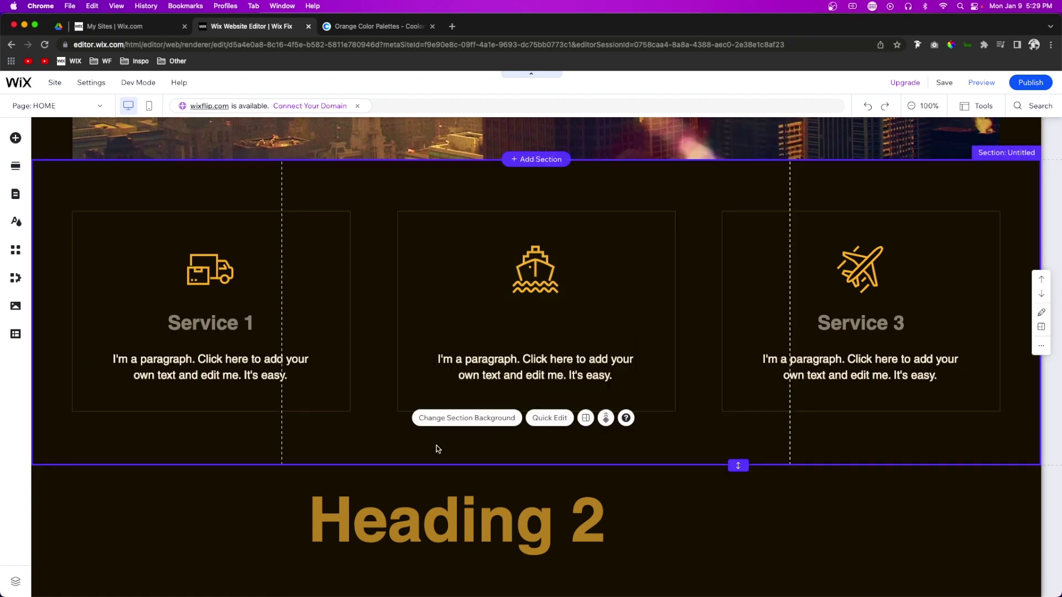
Recolor the first paragraph under "Heading 2" with the cream theme color
scroll(386, 467, down, 3)
click(386, 448)
click(329, 407)
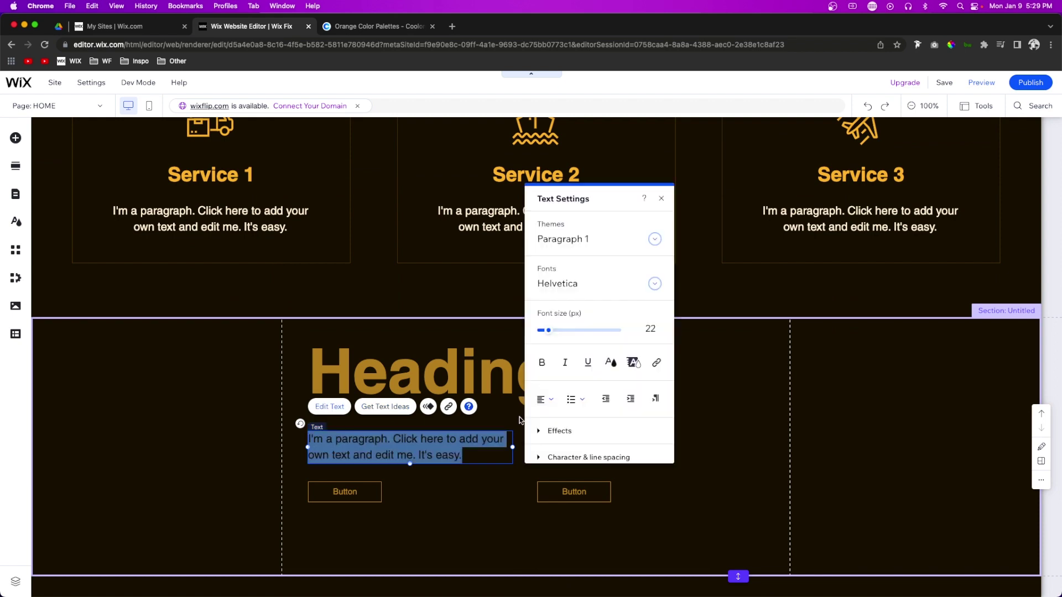
click(613, 362)
click(696, 467)
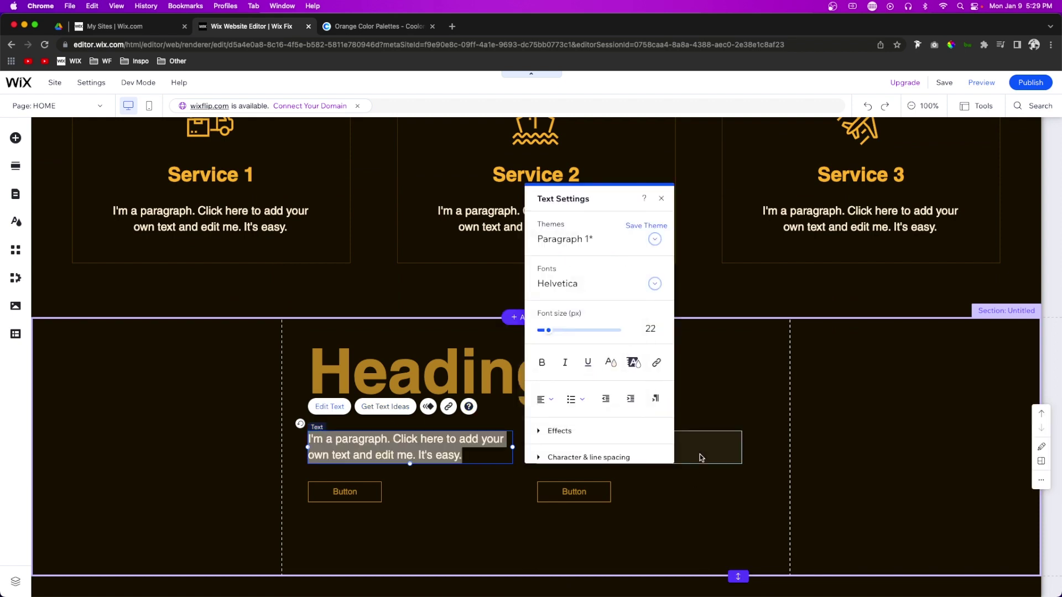
Recolor the second paragraph under "Heading 2" with the cream theme color FFF4E3 and deselect it
click(698, 456)
click(553, 412)
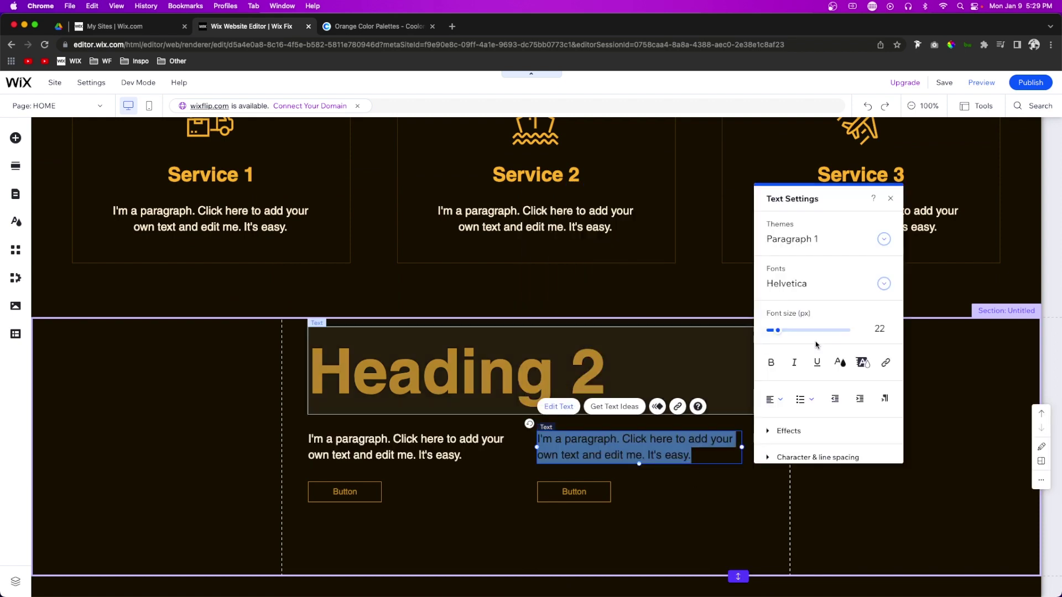
click(840, 363)
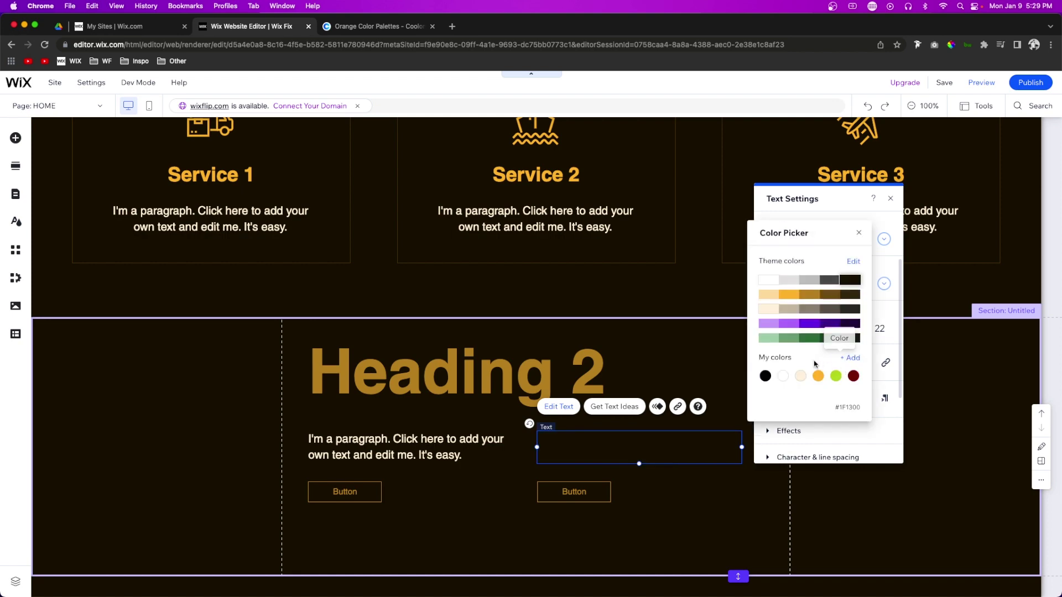
click(773, 312)
click(939, 370)
click(955, 370)
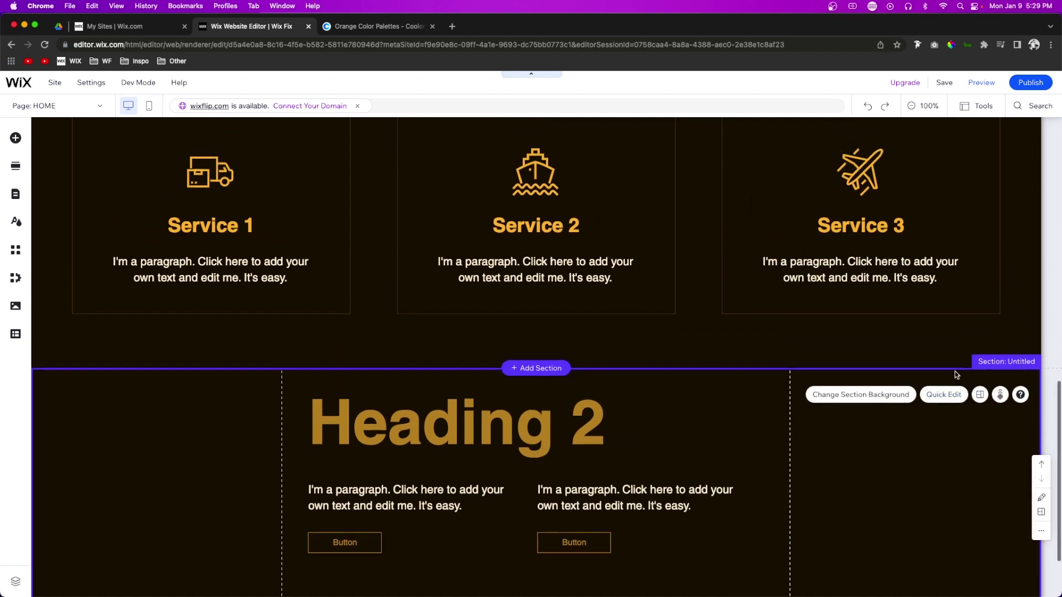
Review the page's first section, then switch to the Coolors orange palettes page and look over its available tools, including Image Picker
scroll(704, 232, up, 10)
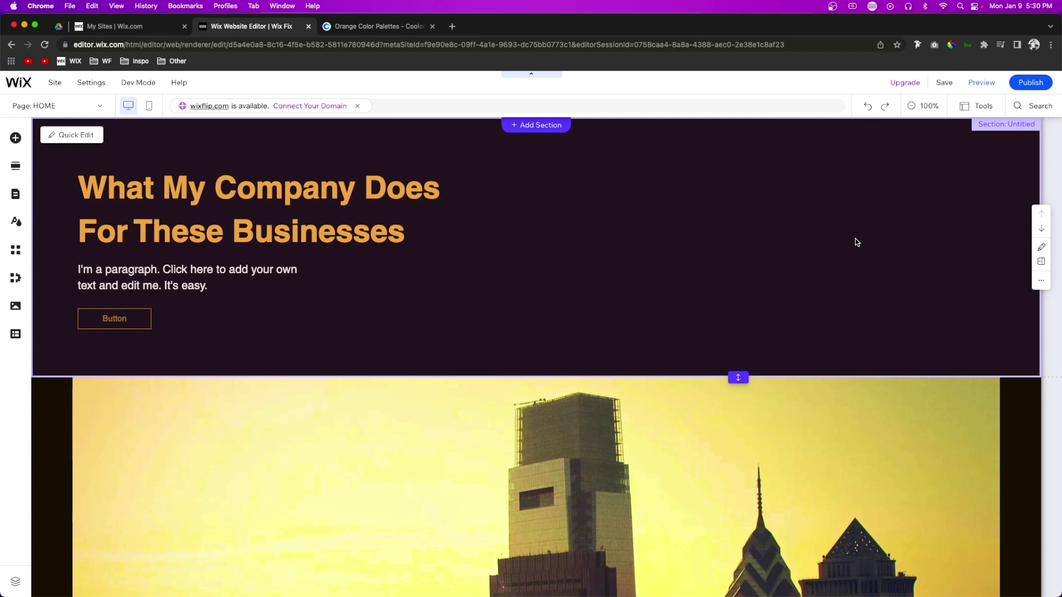
click(856, 243)
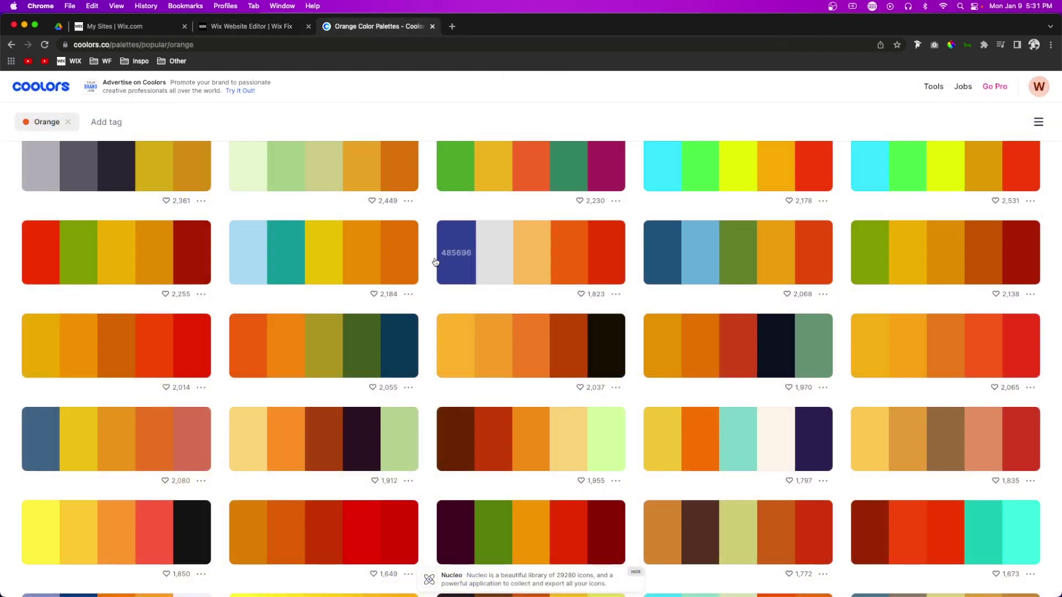
scroll(429, 245, up, 15)
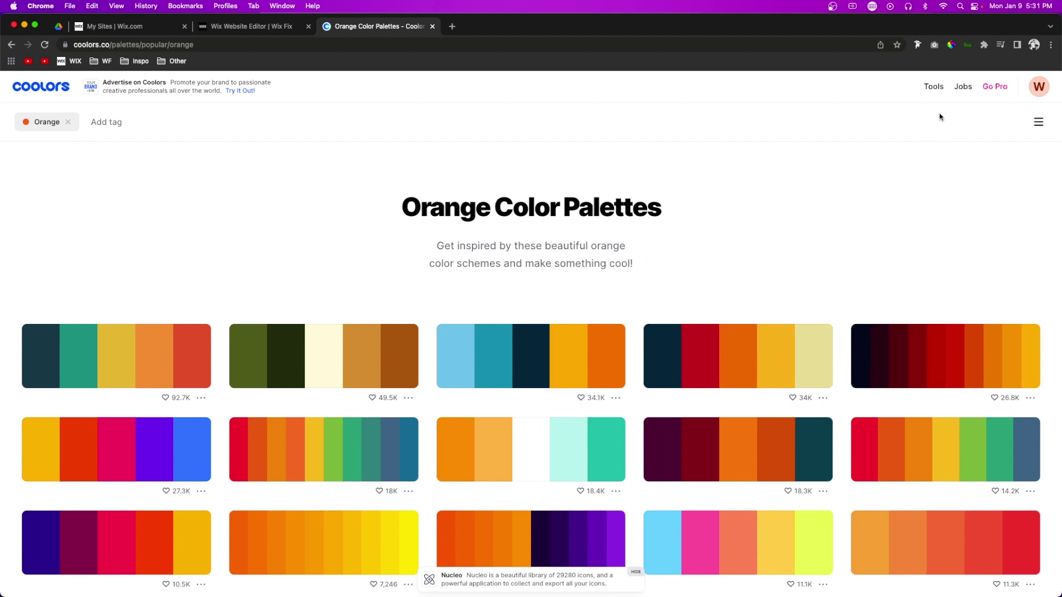
mouse_move(935, 89)
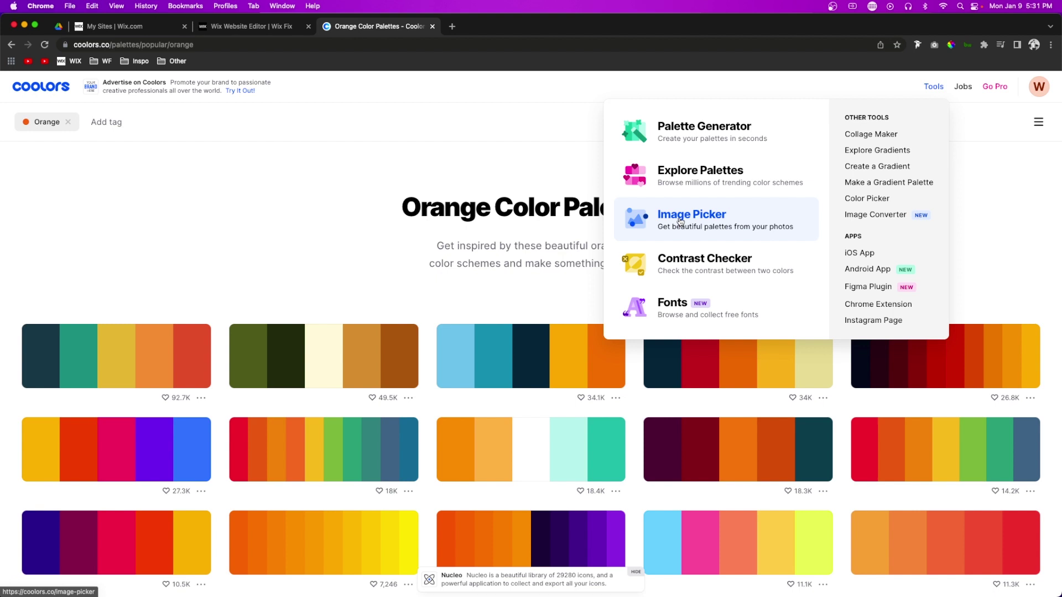
Switch back to the Wix editor, view the site theme's customizable colors, and return to the page
click(254, 30)
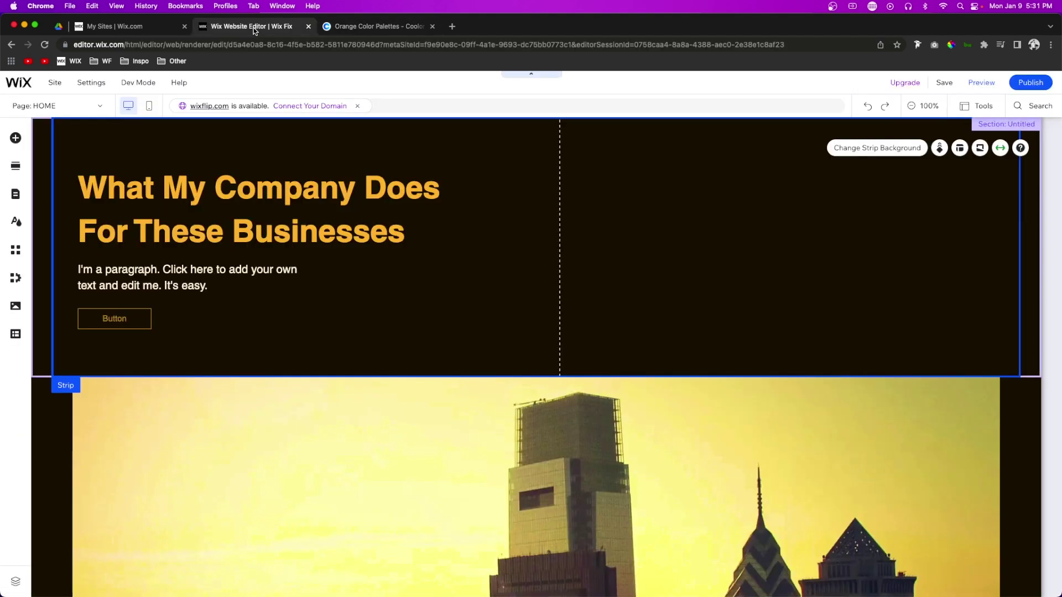
click(15, 223)
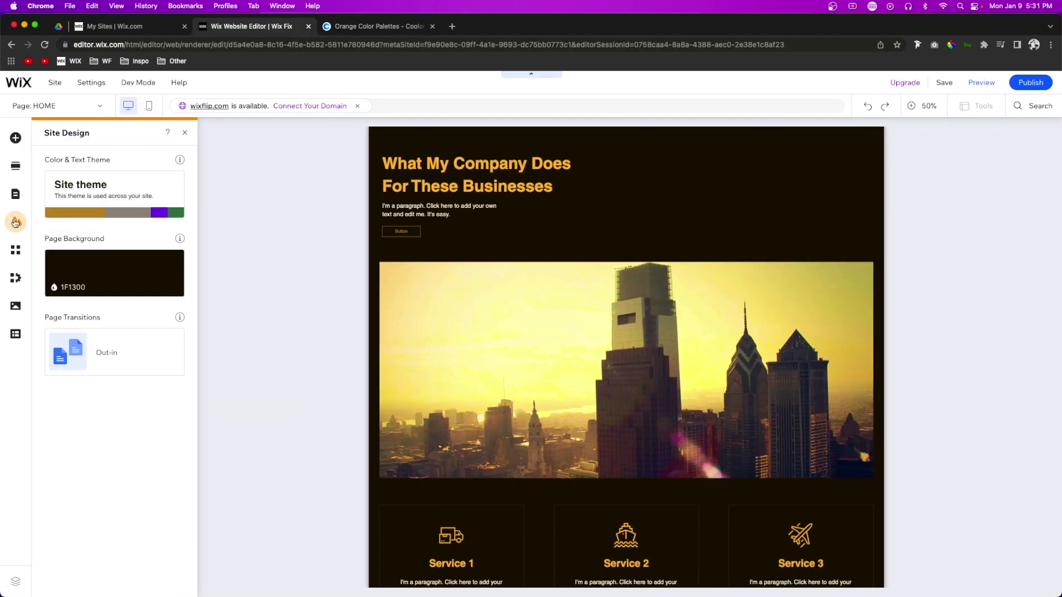
click(114, 194)
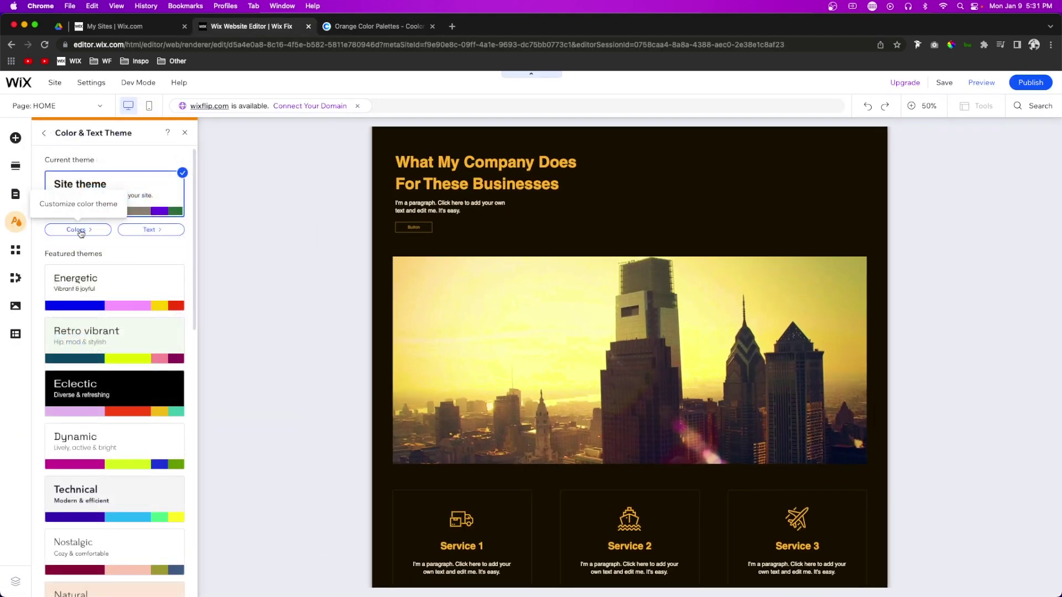
click(81, 233)
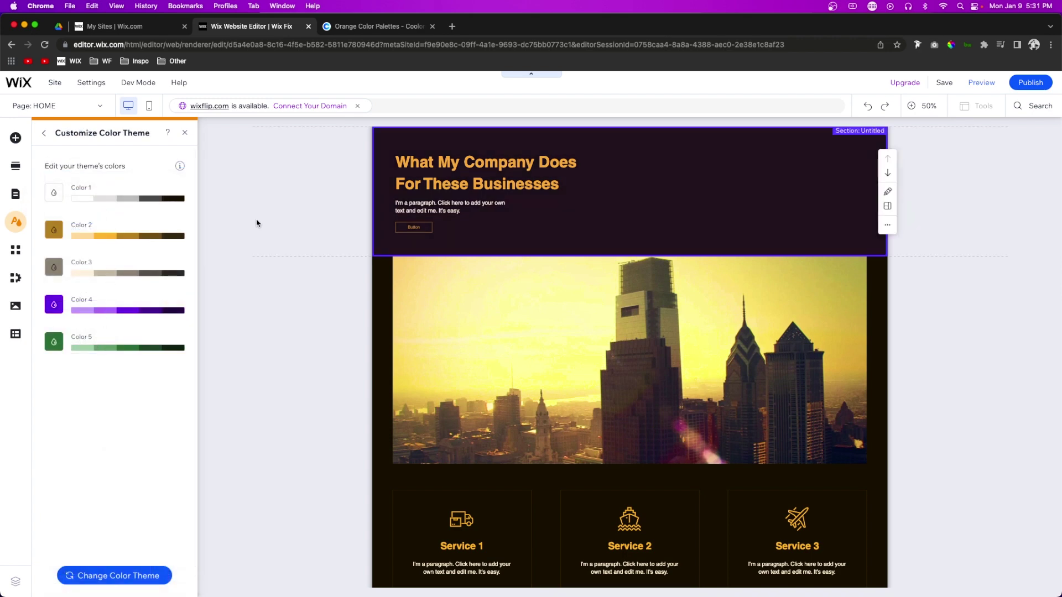
click(683, 235)
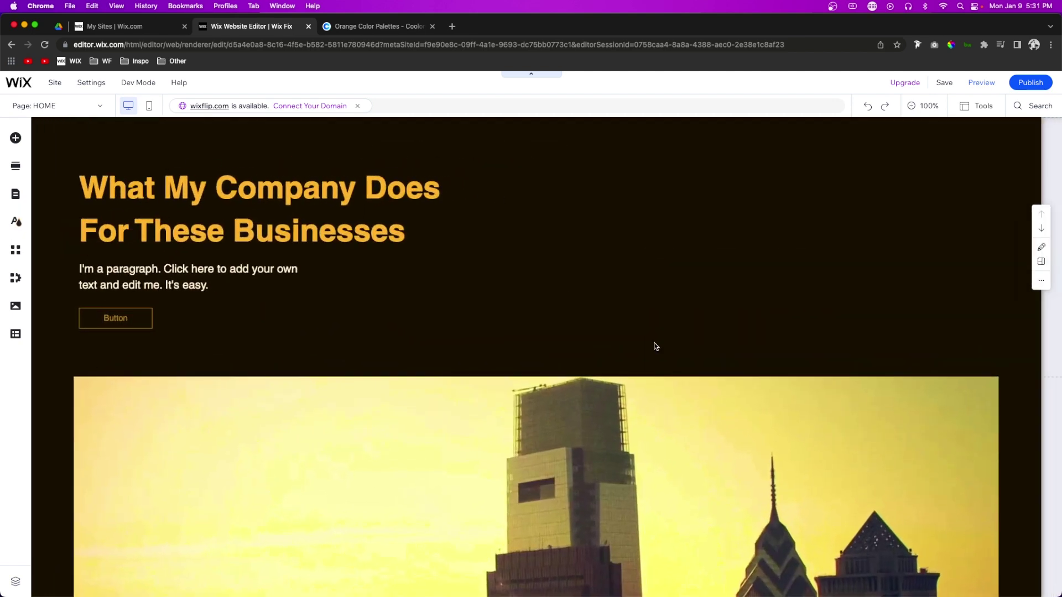